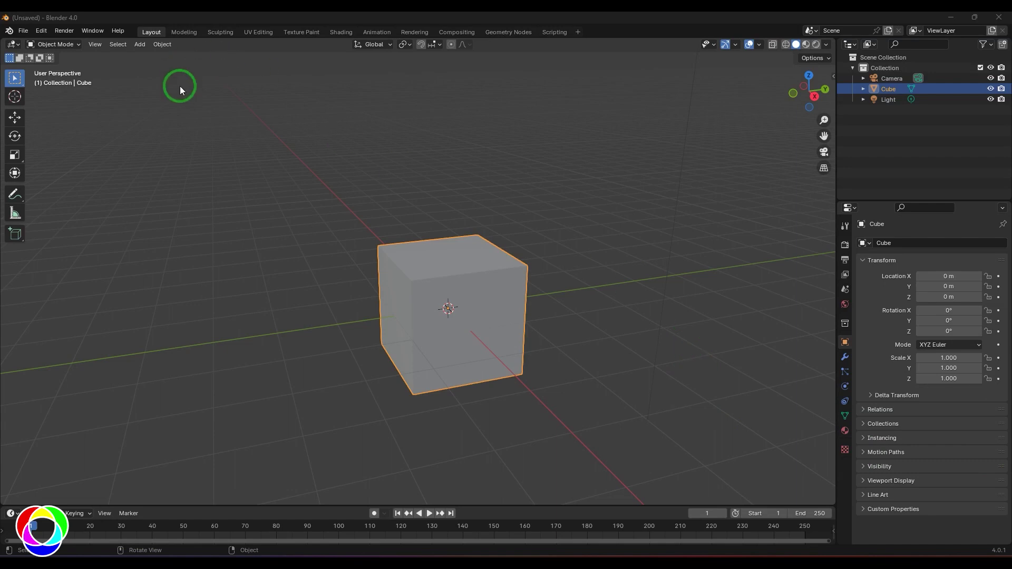
# Switch the cube to Sculpt Mode and box-trim a notch from its top-right corner.
pyautogui.click(75, 50)
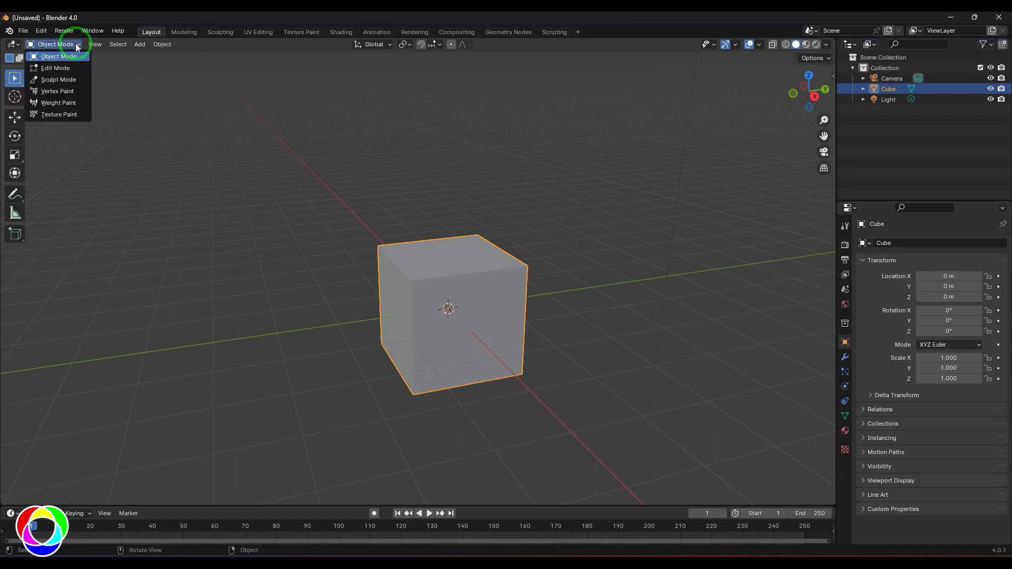
pyautogui.click(69, 80)
pyautogui.click(118, 45)
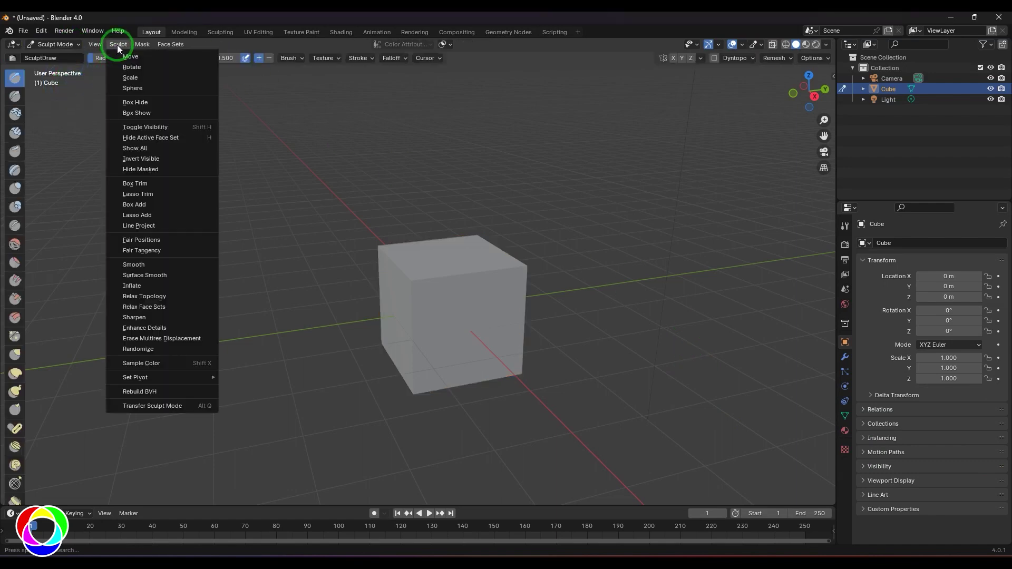
pyautogui.click(172, 183)
pyautogui.moveTo(498, 224); pyautogui.dragTo(546, 285)
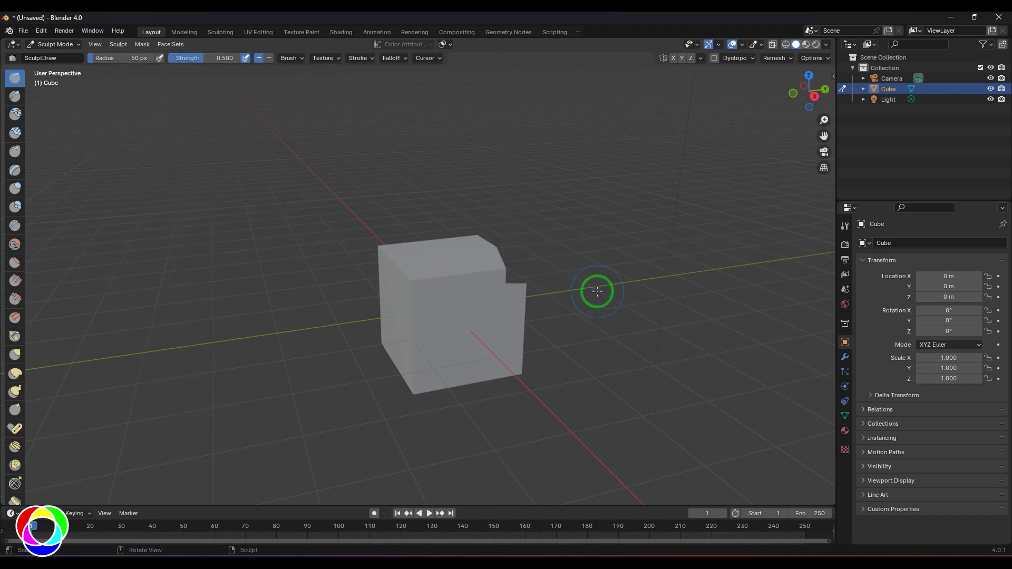
pyautogui.moveTo(625, 330)
pyautogui.mouseDown(button='middle')
pyautogui.moveTo(572, 334)
pyautogui.moveTo(516, 318)
pyautogui.moveTo(605, 316)
pyautogui.moveTo(556, 302)
pyautogui.mouseUp(button='middle')
# Box-trim the corner notch a second time to cut it deeper, checking from several angles.
pyautogui.click(129, 45)
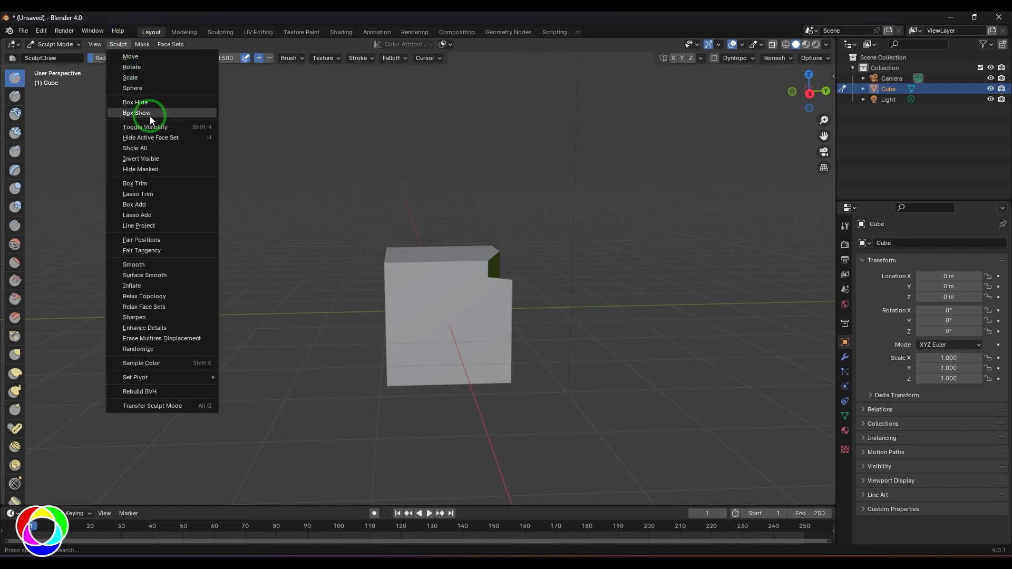
pyautogui.click(145, 183)
pyautogui.moveTo(466, 227); pyautogui.dragTo(522, 289)
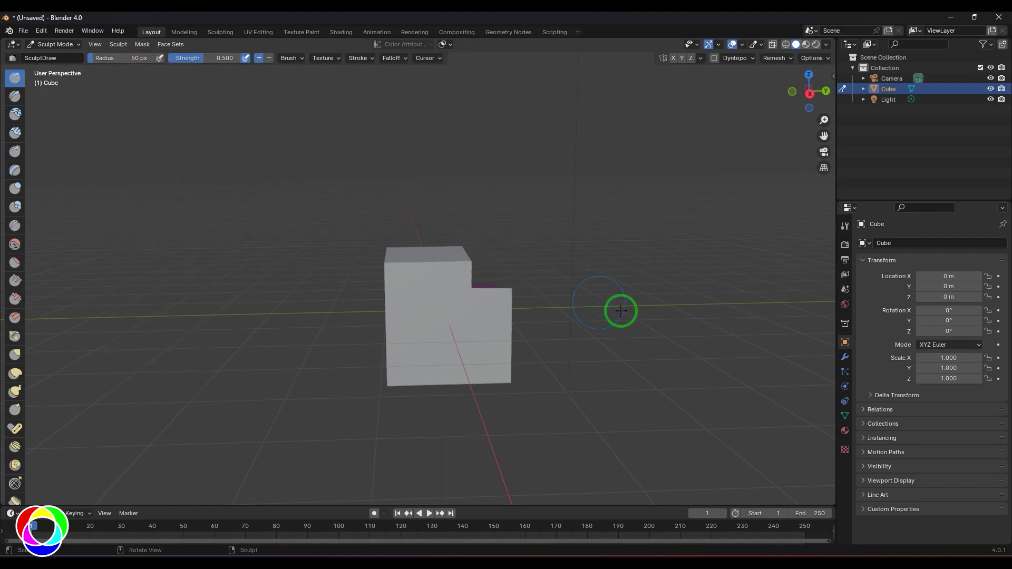
pyautogui.moveTo(622, 310); pyautogui.dragTo(397, 296, button='middle')
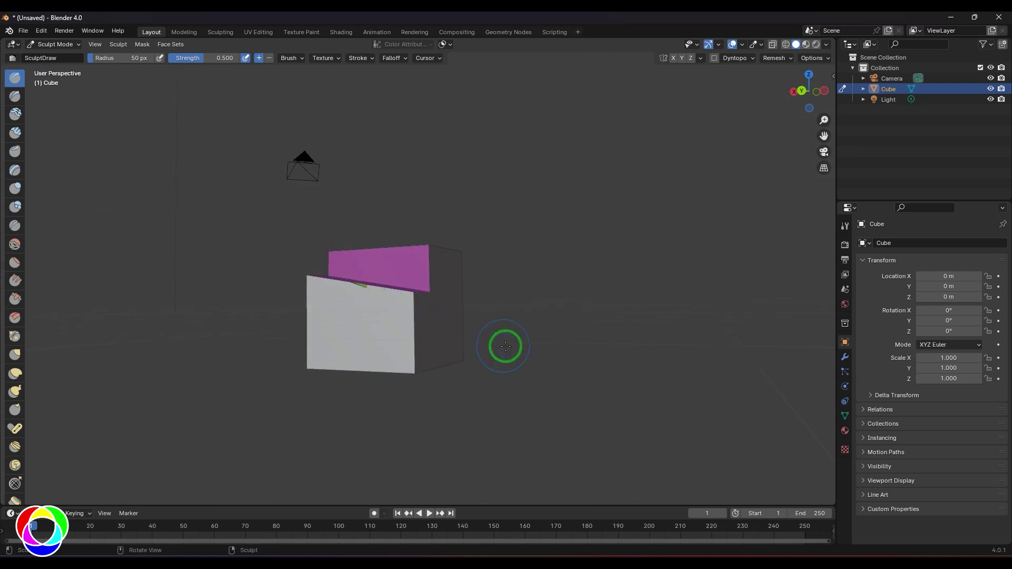
pyautogui.moveTo(506, 347)
pyautogui.mouseDown(button='middle')
pyautogui.moveTo(739, 425)
pyautogui.moveTo(641, 362)
pyautogui.moveTo(624, 362)
pyautogui.moveTo(621, 343)
pyautogui.moveTo(626, 337)
pyautogui.moveTo(628, 359)
pyautogui.moveTo(633, 330)
pyautogui.moveTo(624, 347)
pyautogui.mouseUp(button='middle')
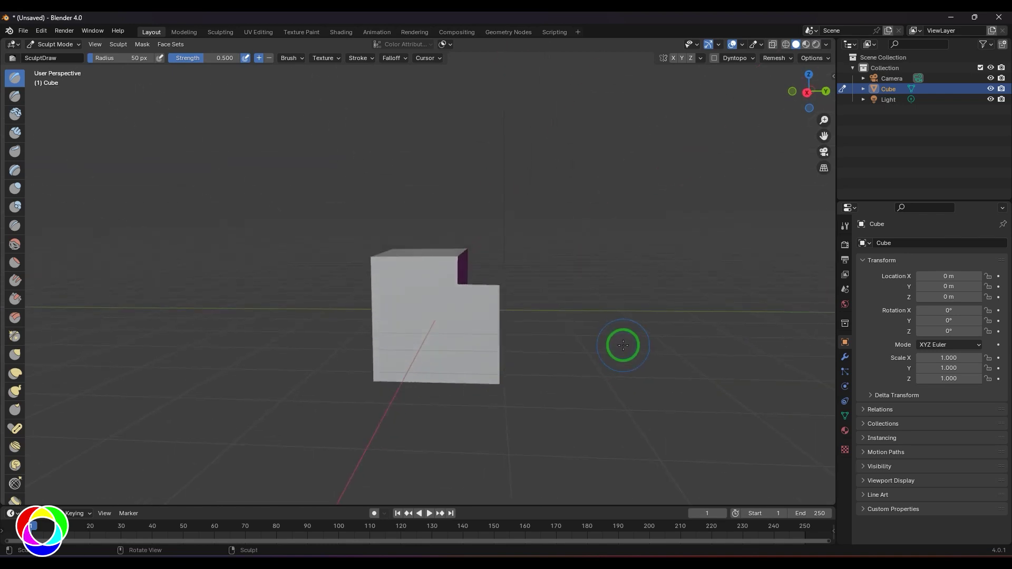
# Lasso-trim a freehand cut into the cube's corner, then undo the jagged result.
pyautogui.click(124, 47)
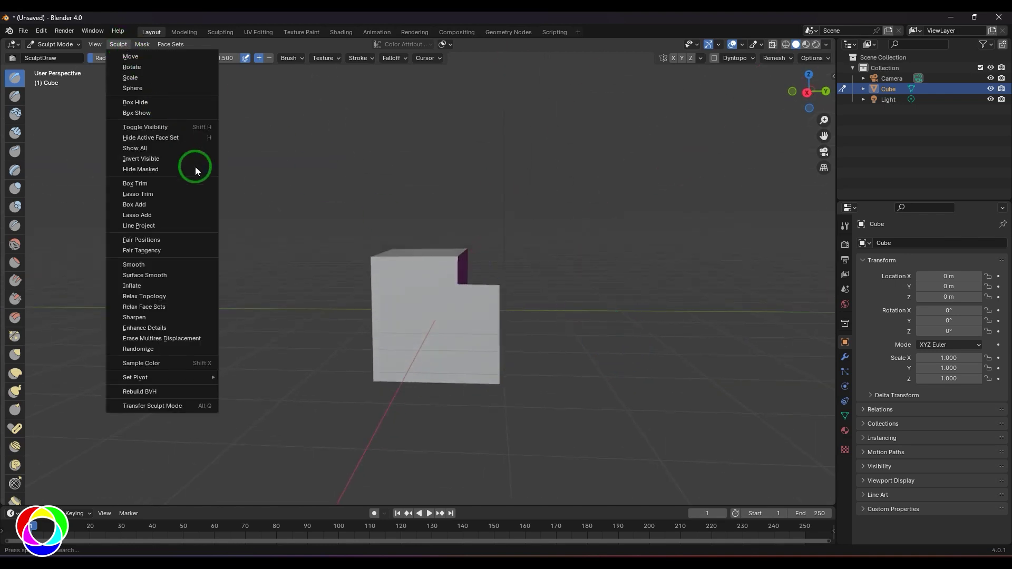
pyautogui.click(198, 194)
pyautogui.press('Escape')
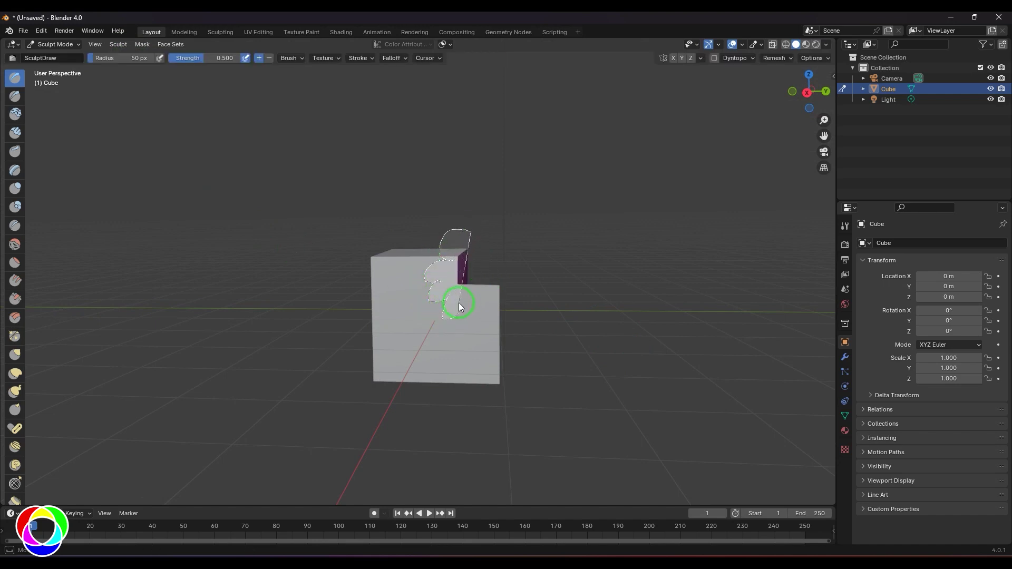
pyautogui.moveTo(494, 328); pyautogui.dragTo(498, 324)
pyautogui.moveTo(554, 305)
pyautogui.mouseDown(button='middle')
pyautogui.moveTo(344, 281)
pyautogui.moveTo(493, 301)
pyautogui.moveTo(551, 288)
pyautogui.mouseUp(button='middle')
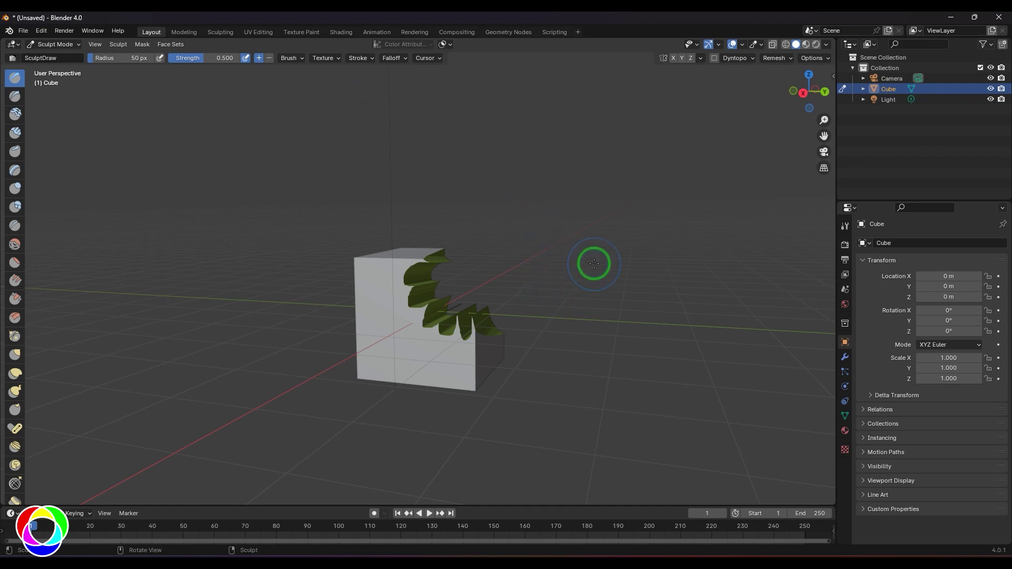
pyautogui.hotkey('ctrl', 'z')
pyautogui.click(120, 44)
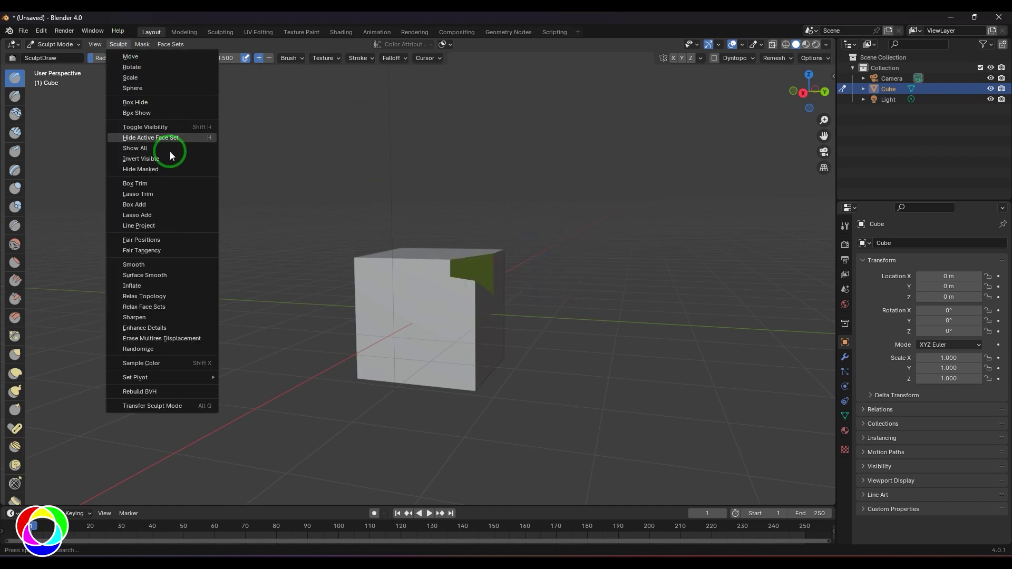
pyautogui.click(181, 201)
pyautogui.moveTo(454, 279); pyautogui.dragTo(530, 297)
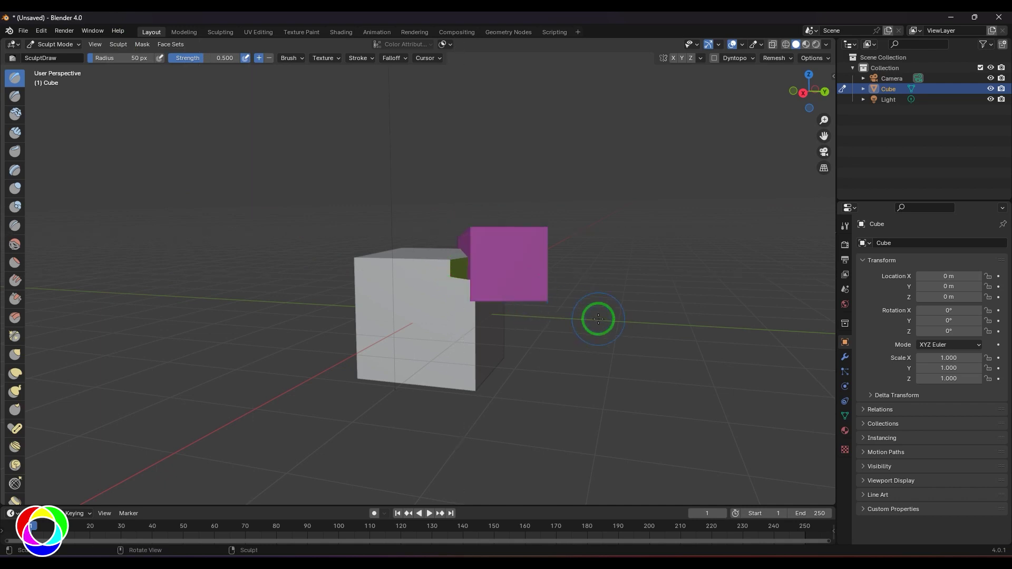
pyautogui.moveTo(597, 315); pyautogui.dragTo(467, 274, button='middle')
pyautogui.click(124, 49)
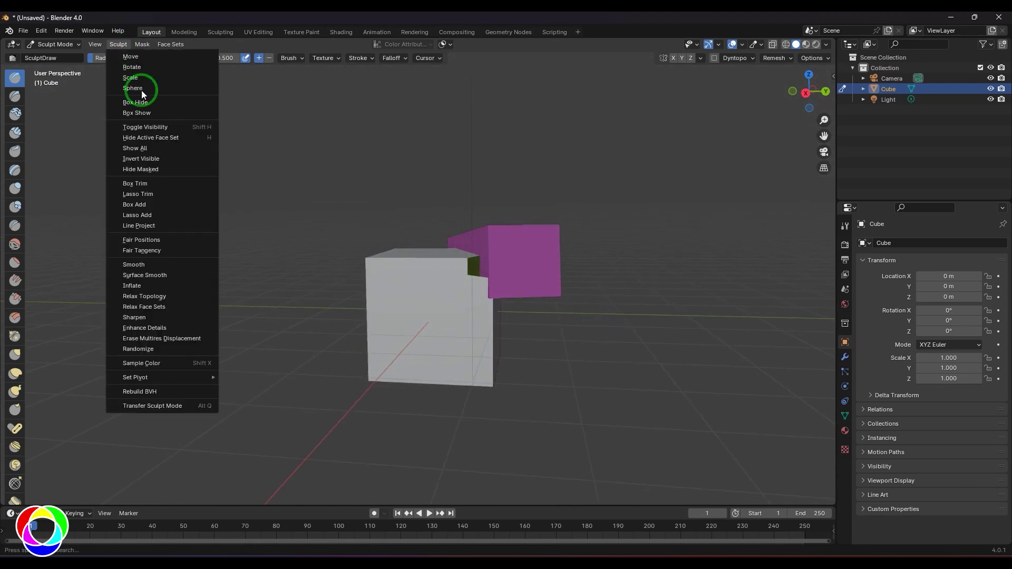
pyautogui.click(176, 210)
pyautogui.moveTo(389, 220)
pyautogui.mouseDown()
pyautogui.moveTo(340, 269)
pyautogui.moveTo(357, 309)
pyautogui.moveTo(402, 297)
pyautogui.moveTo(432, 245)
pyautogui.moveTo(371, 203)
pyautogui.mouseUp()
pyautogui.moveTo(599, 362)
pyautogui.mouseDown(button='middle')
pyautogui.moveTo(667, 377)
pyautogui.moveTo(726, 323)
pyautogui.moveTo(669, 346)
pyautogui.moveTo(612, 388)
pyautogui.mouseUp(button='middle')
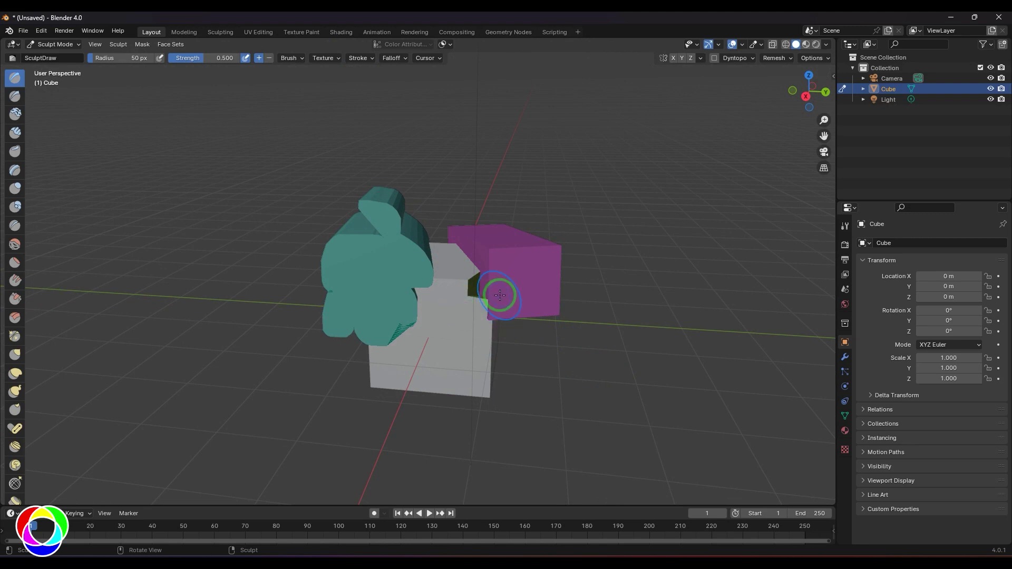
pyautogui.click(22, 31)
pyautogui.click(500, 305)
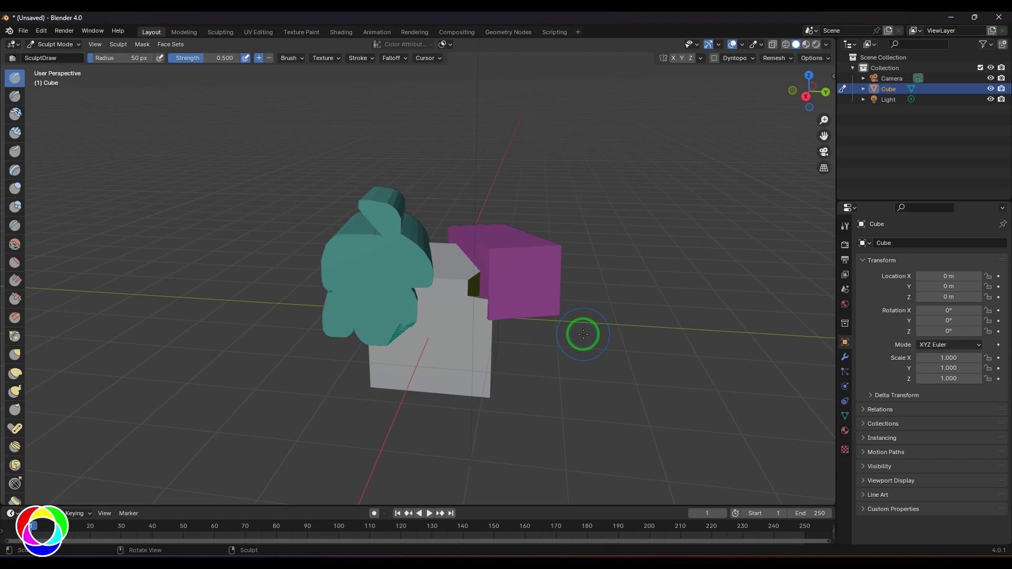
# Undo the teal and magenta additions, widen the toolbar, and reveal the alternative trim tools.
pyautogui.hotkey('ctrl', 'z')
pyautogui.hotkey('ctrl', 'z')
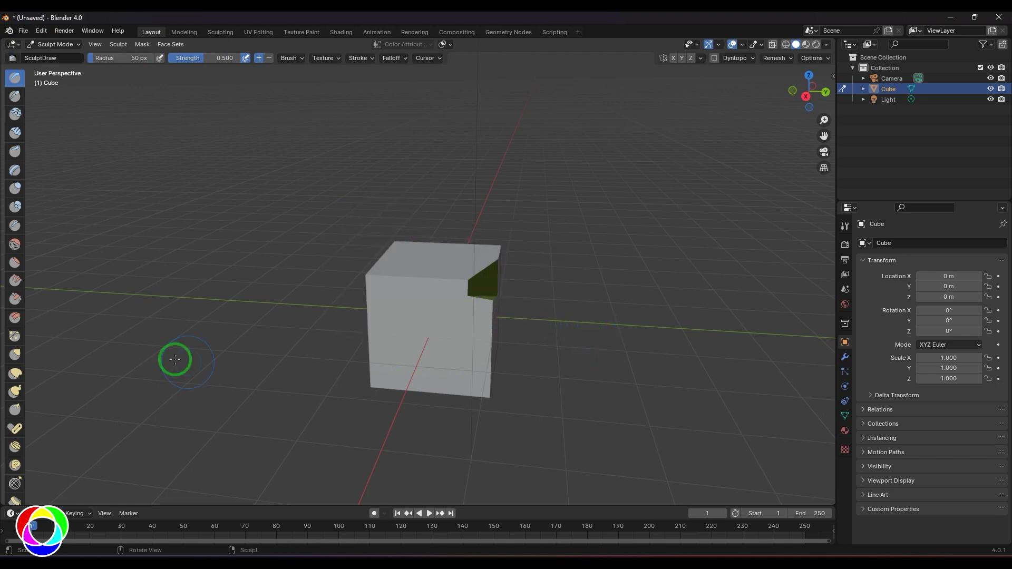
pyautogui.moveTo(25, 303); pyautogui.dragTo(113, 316)
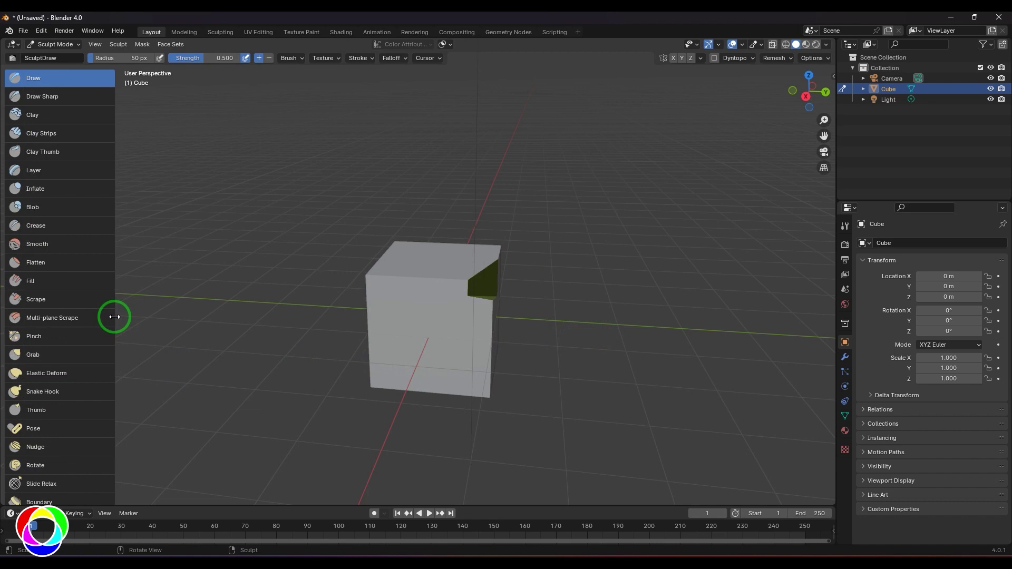
pyautogui.scroll(-10, 86, 337)
pyautogui.scroll(-2, 86, 339)
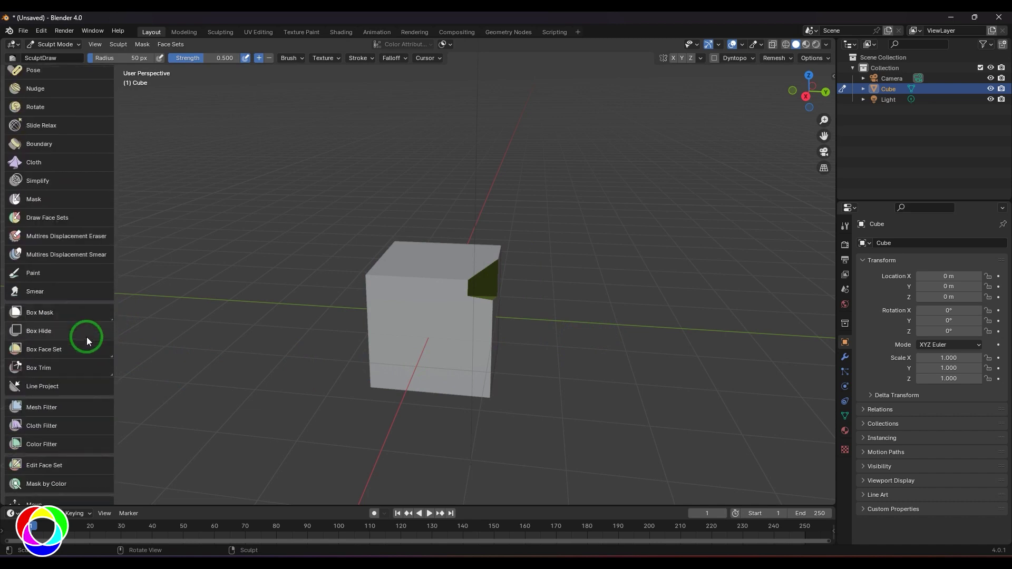
pyautogui.click(96, 365)
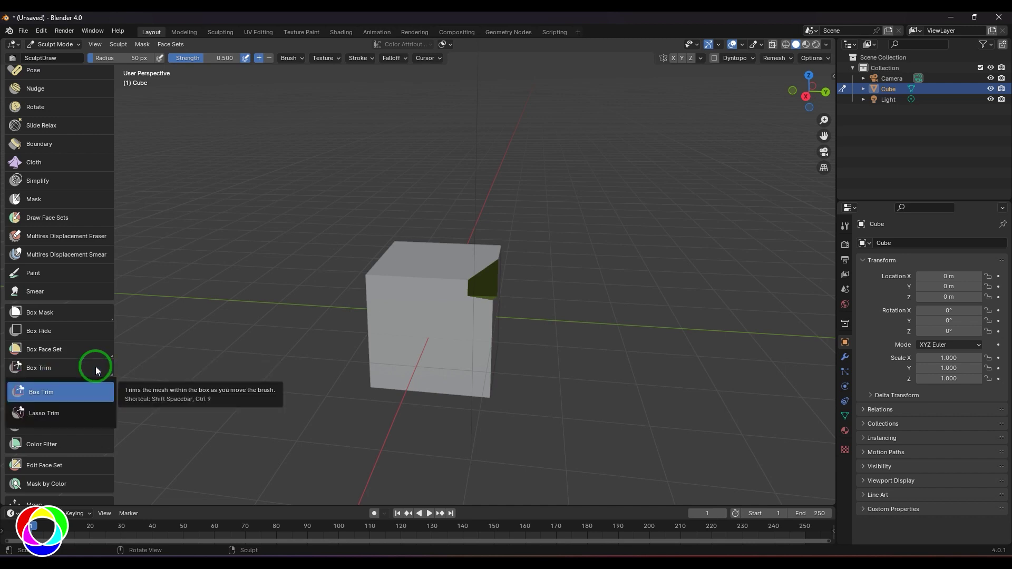
# Select Lasso Trim, show its tool settings, and carve a curved bite from the cube's right edge.
pyautogui.click(85, 412)
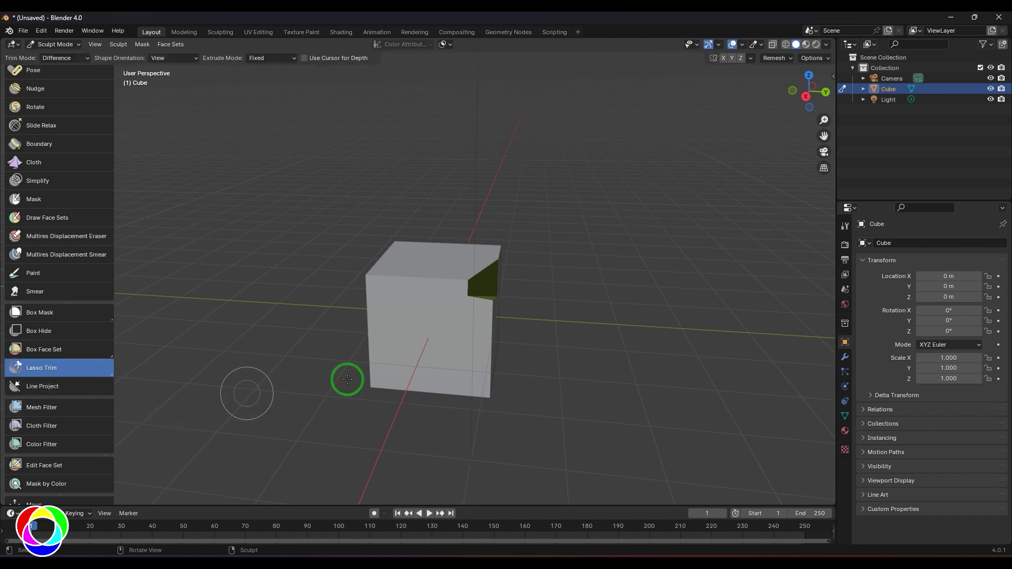
pyautogui.moveTo(594, 355)
pyautogui.mouseDown(button='middle')
pyautogui.moveTo(604, 335)
pyautogui.moveTo(571, 319)
pyautogui.mouseUp(button='middle')
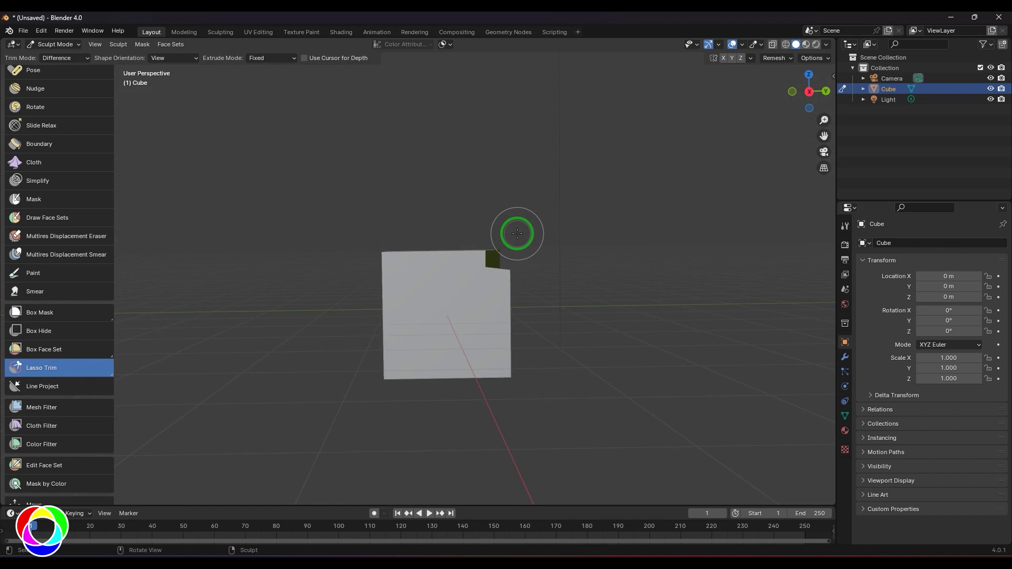
pyautogui.click(848, 231)
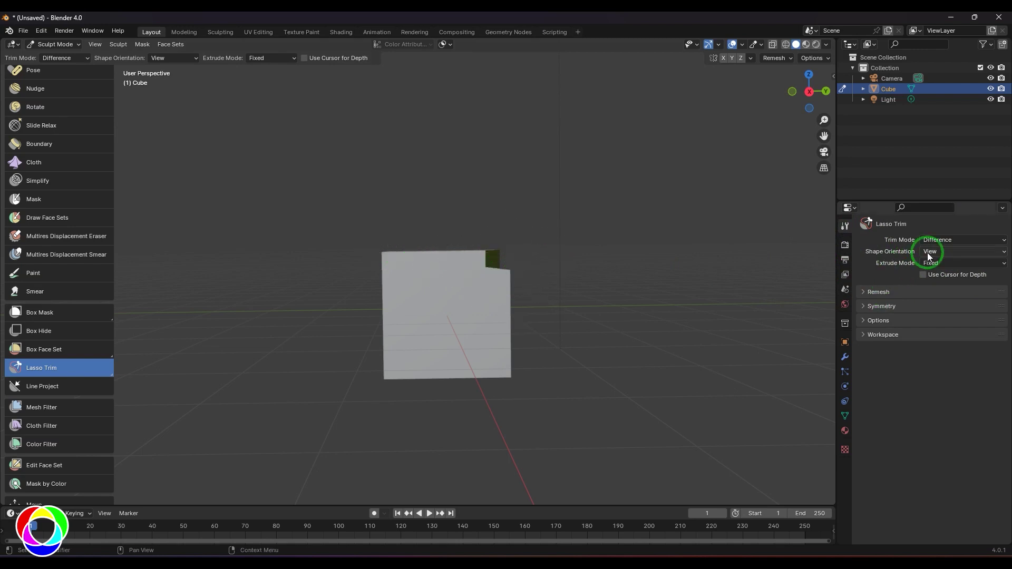
pyautogui.moveTo(526, 242)
pyautogui.mouseDown()
pyautogui.moveTo(479, 264)
pyautogui.moveTo(493, 308)
pyautogui.moveTo(530, 316)
pyautogui.mouseUp()
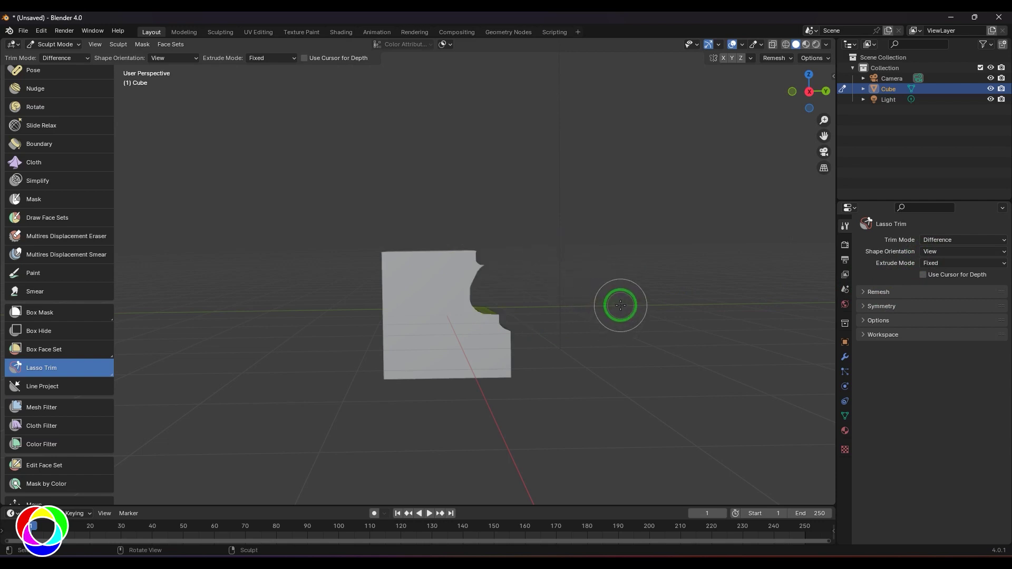
pyautogui.moveTo(619, 303); pyautogui.dragTo(594, 332, button='middle')
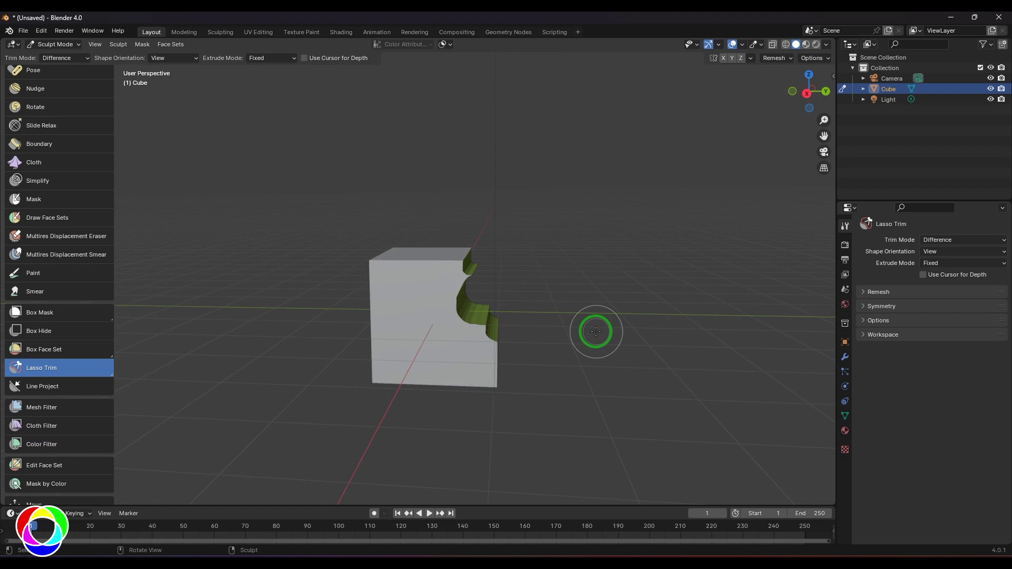
# Change the lasso Trim Mode from Difference to Union.
pyautogui.click(942, 241)
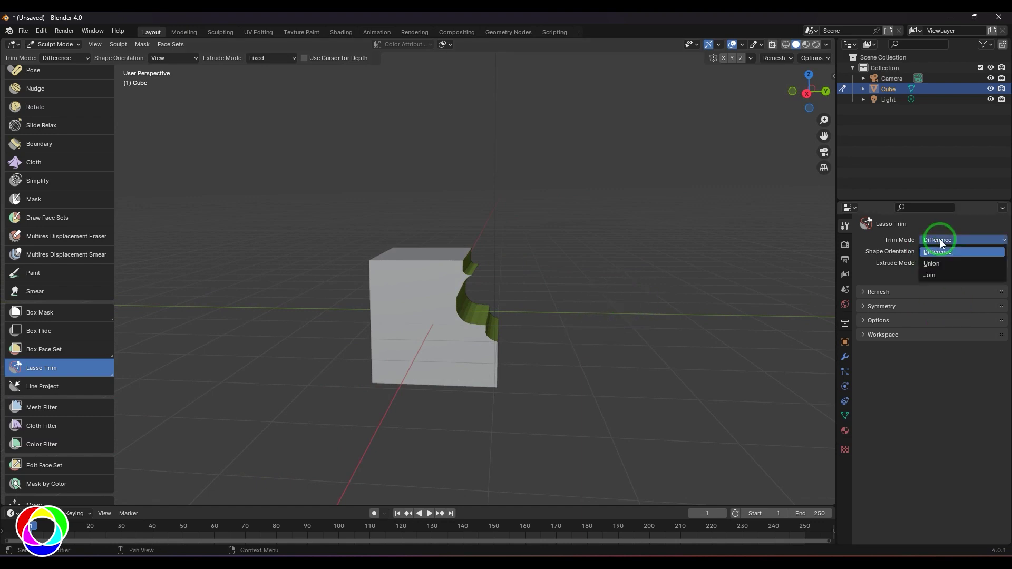
pyautogui.click(939, 252)
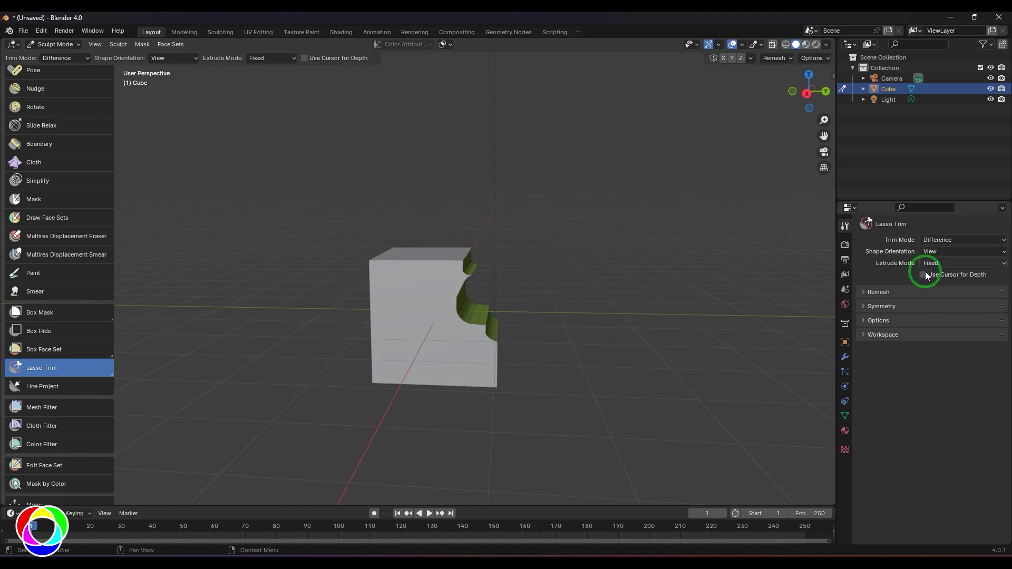
pyautogui.moveTo(690, 330); pyautogui.dragTo(694, 318, button='middle')
pyautogui.click(976, 243)
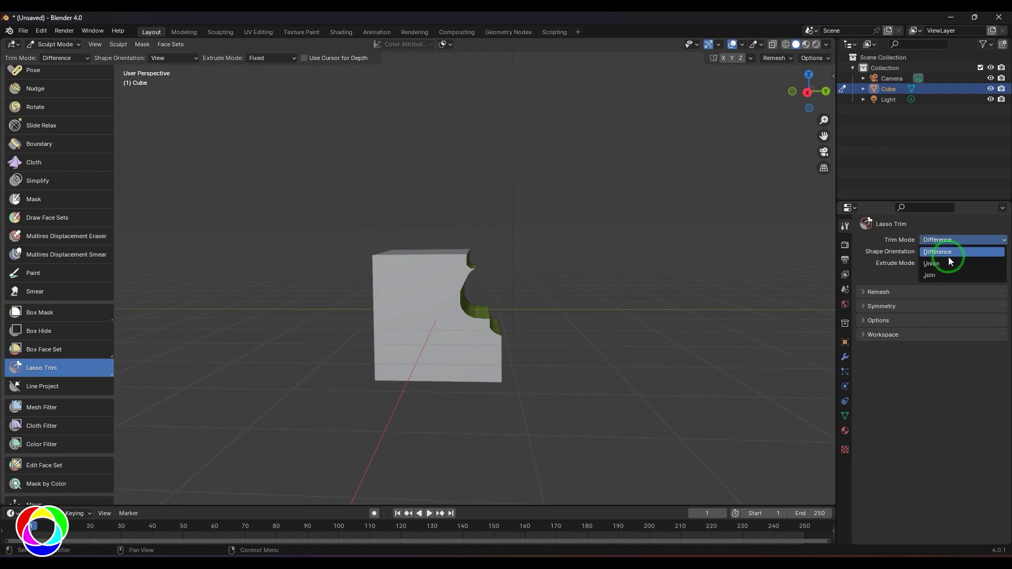
pyautogui.click(948, 260)
# Lasso-draw a large purple extrusion on the cube's right side.
pyautogui.moveTo(508, 246)
pyautogui.mouseDown()
pyautogui.moveTo(478, 233)
pyautogui.moveTo(454, 293)
pyautogui.moveTo(524, 228)
pyautogui.moveTo(518, 290)
pyautogui.mouseUp()
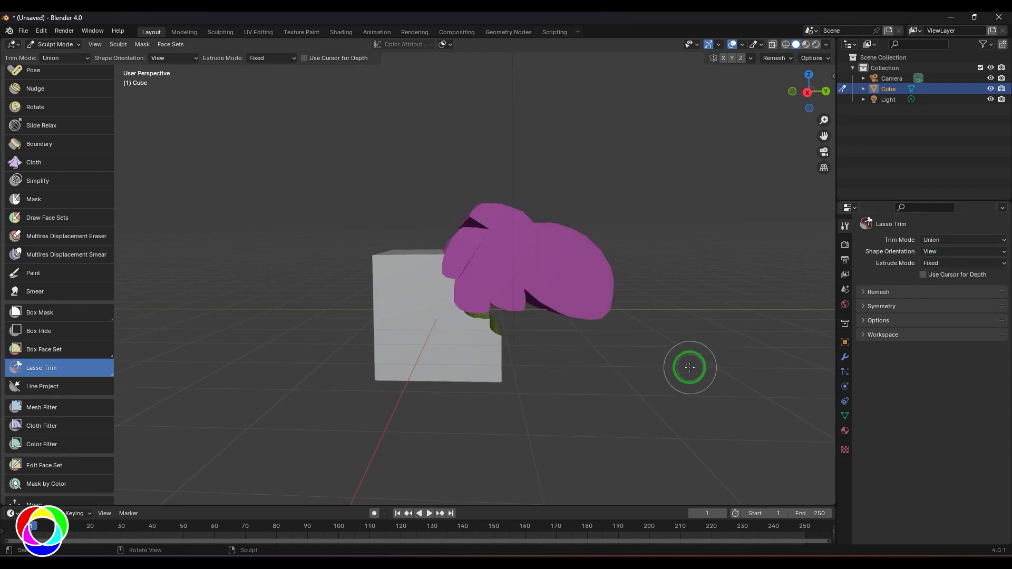
pyautogui.moveTo(687, 366)
pyautogui.mouseDown(button='middle')
pyautogui.moveTo(608, 388)
pyautogui.moveTo(730, 373)
pyautogui.mouseUp(button='middle')
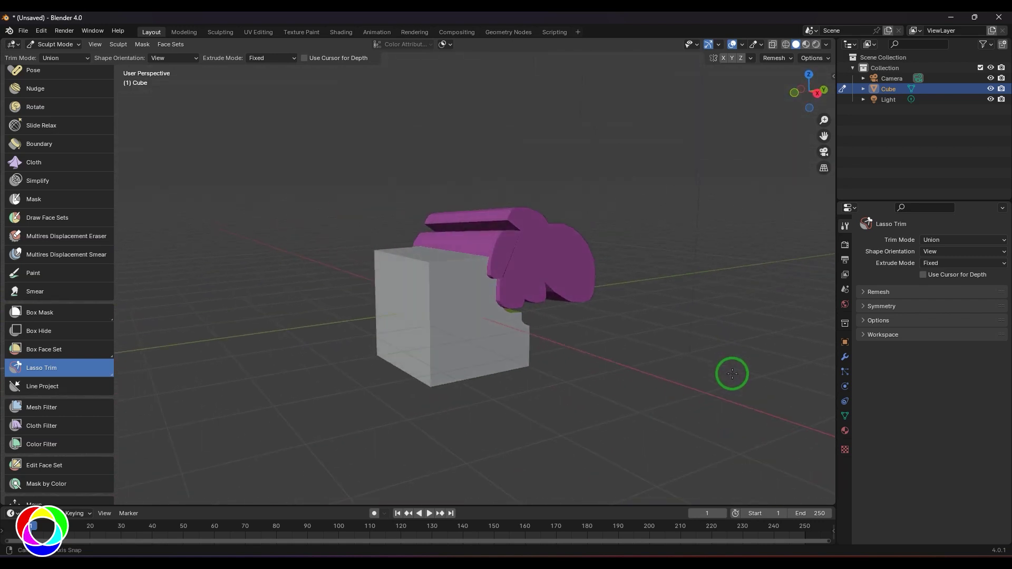
pyautogui.click(118, 45)
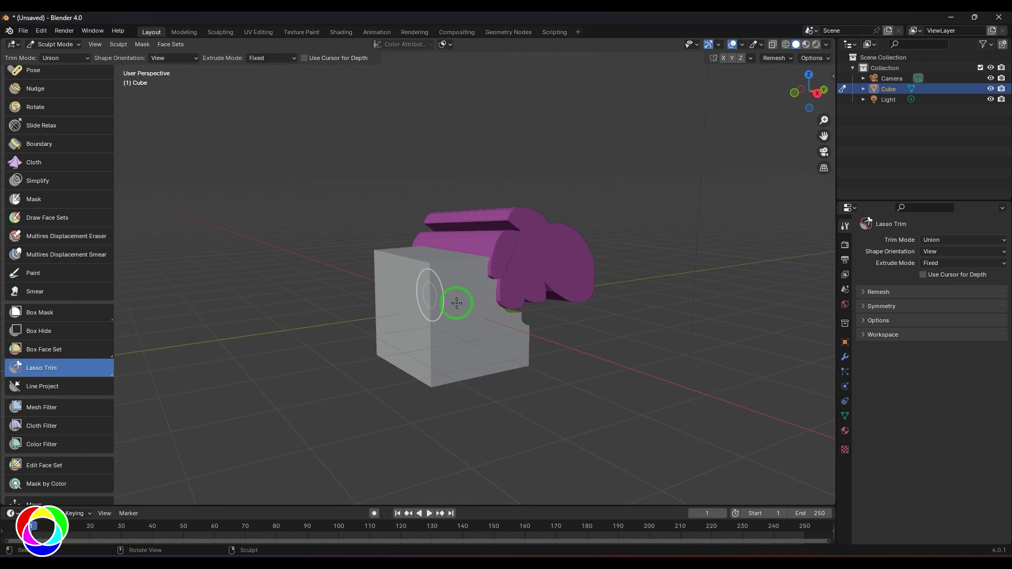
pyautogui.moveTo(696, 334); pyautogui.dragTo(621, 359, button='middle')
# Set Trim Mode to Join and lasso a teal extrusion above the cube's top-left corner.
pyautogui.click(929, 239)
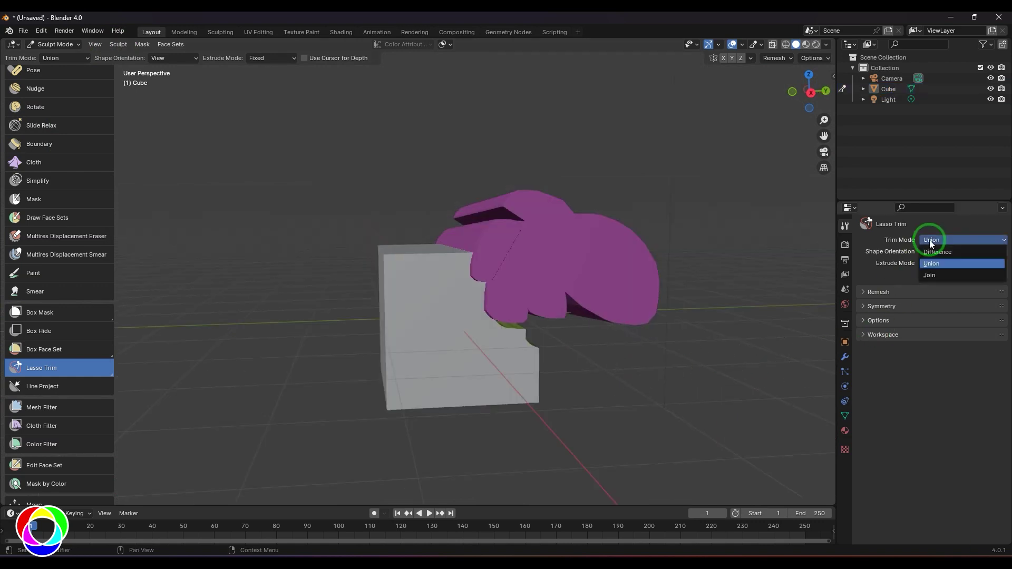
pyautogui.click(931, 275)
pyautogui.moveTo(580, 400); pyautogui.dragTo(576, 398, button='middle')
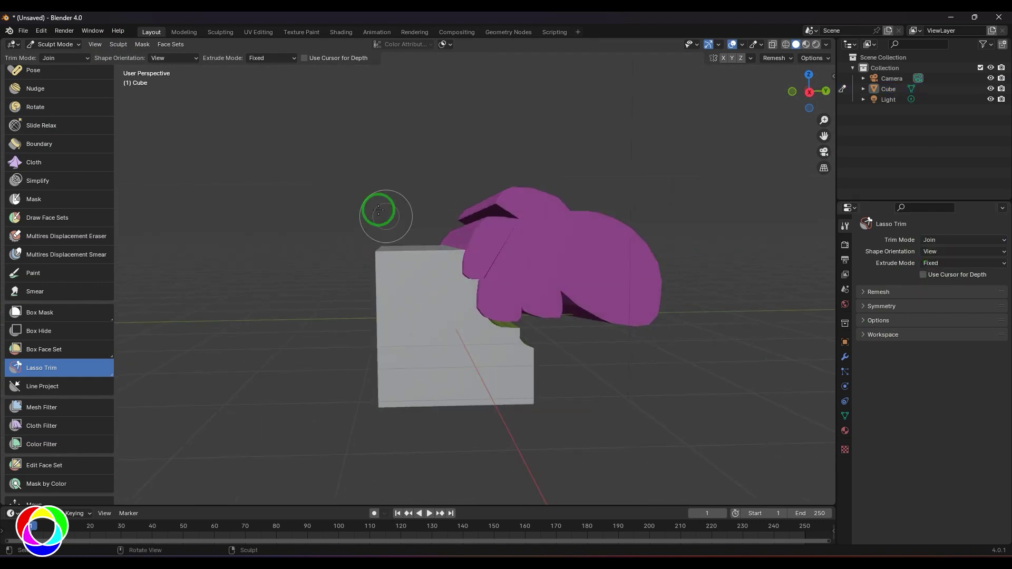
pyautogui.moveTo(348, 233)
pyautogui.mouseDown()
pyautogui.moveTo(388, 238)
pyautogui.moveTo(399, 266)
pyautogui.moveTo(392, 286)
pyautogui.moveTo(362, 297)
pyautogui.moveTo(332, 281)
pyautogui.moveTo(321, 253)
pyautogui.moveTo(345, 224)
pyautogui.mouseUp()
pyautogui.moveTo(288, 351); pyautogui.dragTo(491, 358, button='middle')
pyautogui.click(929, 242)
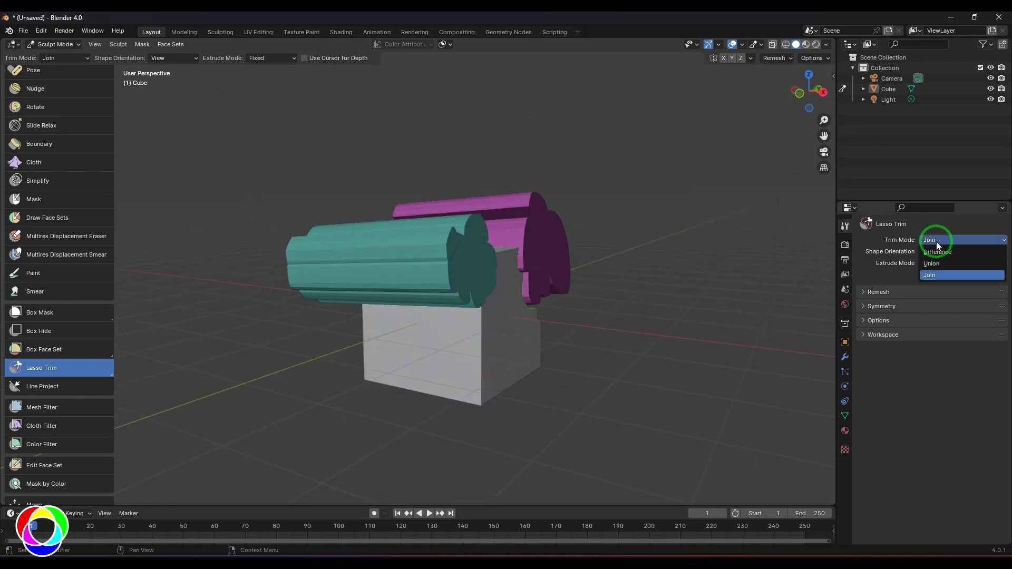
pyautogui.click(938, 276)
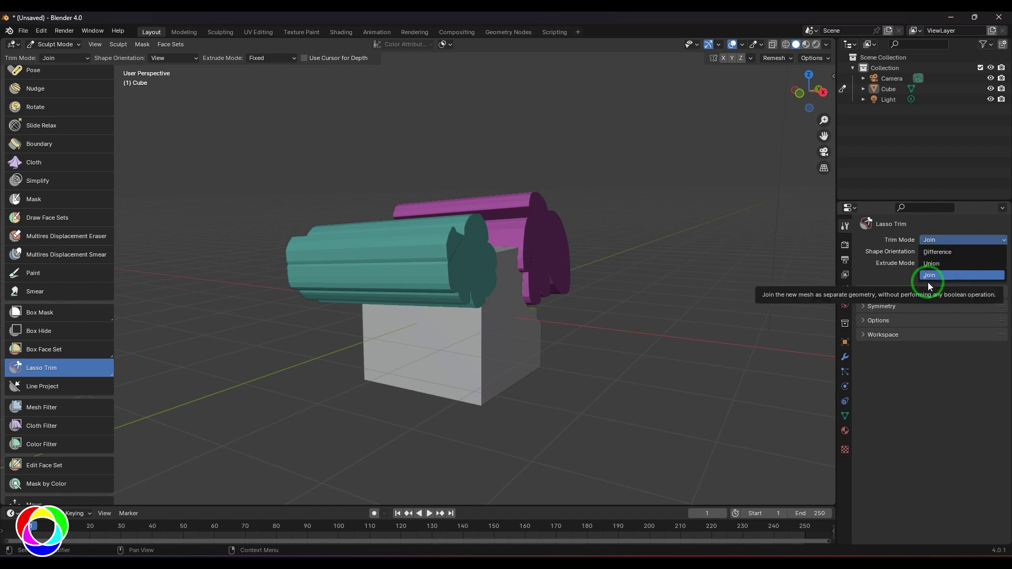
# Switch Trim Mode from Join back to Union, then orbit close around the teal and purple shapes.
pyautogui.moveTo(669, 355); pyautogui.dragTo(649, 339, button='middle')
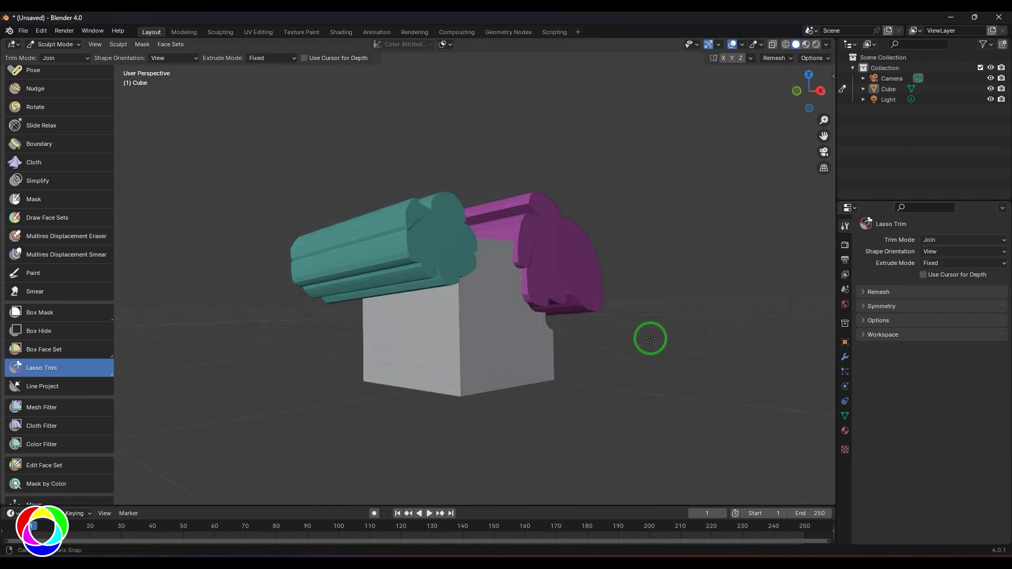
pyautogui.click(942, 243)
pyautogui.click(941, 265)
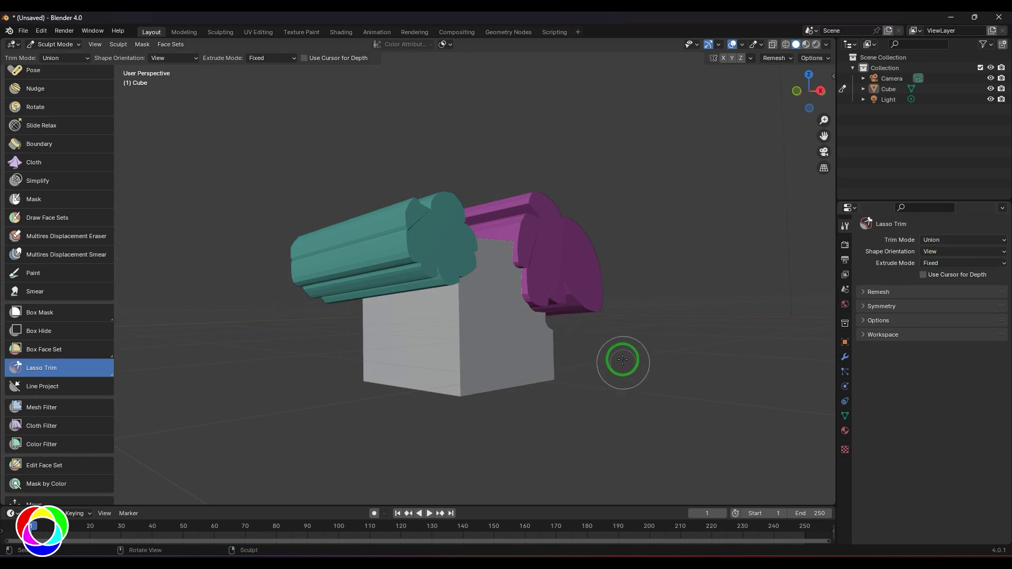
pyautogui.moveTo(624, 361); pyautogui.dragTo(550, 292, button='middle')
pyautogui.moveTo(672, 369); pyautogui.dragTo(249, 228, button='middle')
pyautogui.moveTo(192, 351); pyautogui.dragTo(316, 347, button='middle')
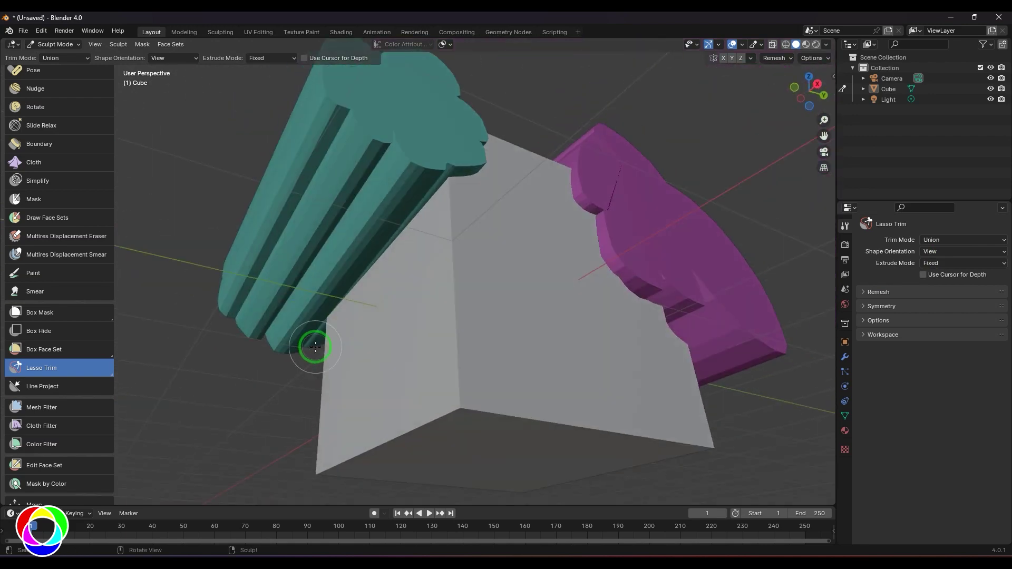
pyautogui.click(786, 46)
pyautogui.moveTo(666, 414)
pyautogui.mouseDown(button='middle')
pyautogui.moveTo(770, 416)
pyautogui.moveTo(768, 341)
pyautogui.moveTo(829, 384)
pyautogui.moveTo(317, 398)
pyautogui.mouseUp(button='middle')
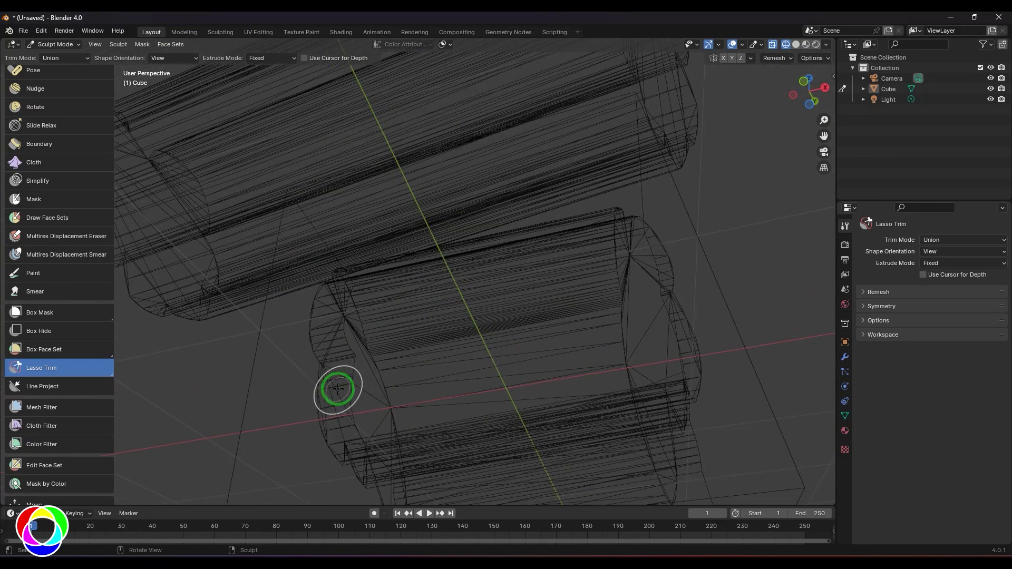
pyautogui.moveTo(528, 385); pyautogui.dragTo(274, 308, button='middle')
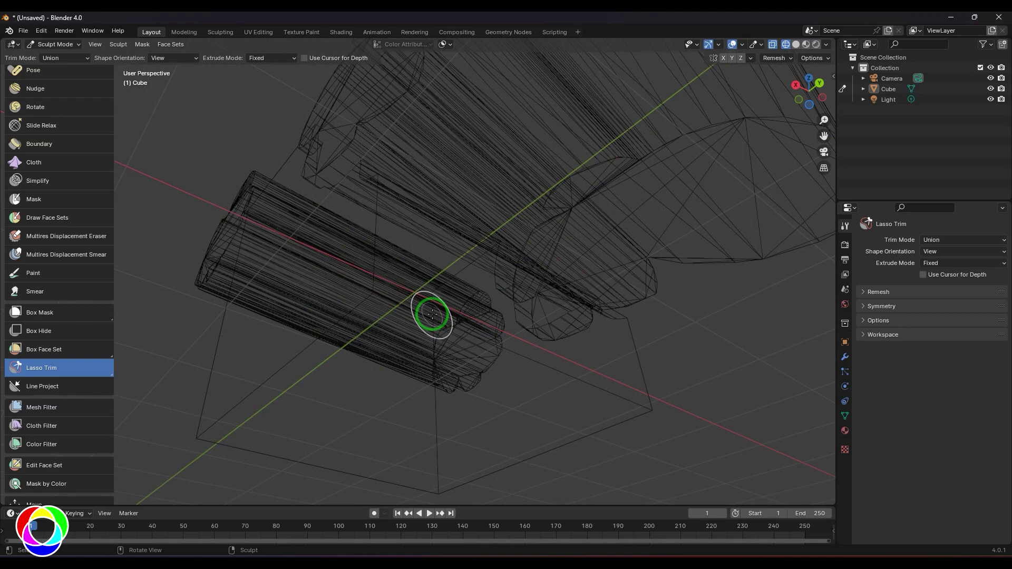
pyautogui.moveTo(705, 327); pyautogui.dragTo(793, 226, button='middle')
pyautogui.click(797, 44)
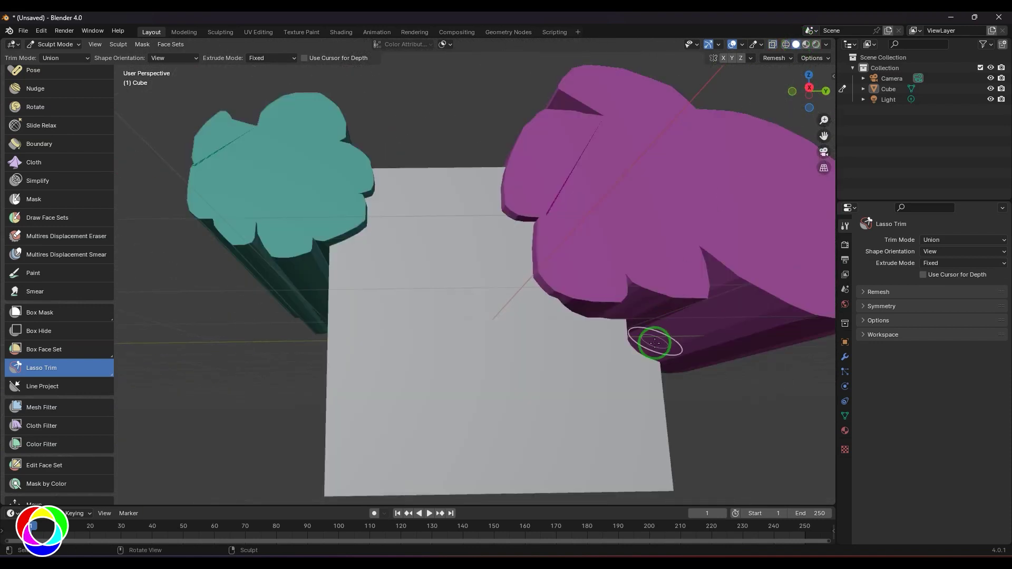
# Zoom out, lasso a brown extrusion over the cube's top, then snap to Right Orthographic view.
pyautogui.scroll(-6, 655, 343)
pyautogui.moveTo(758, 425); pyautogui.dragTo(704, 370, button='middle')
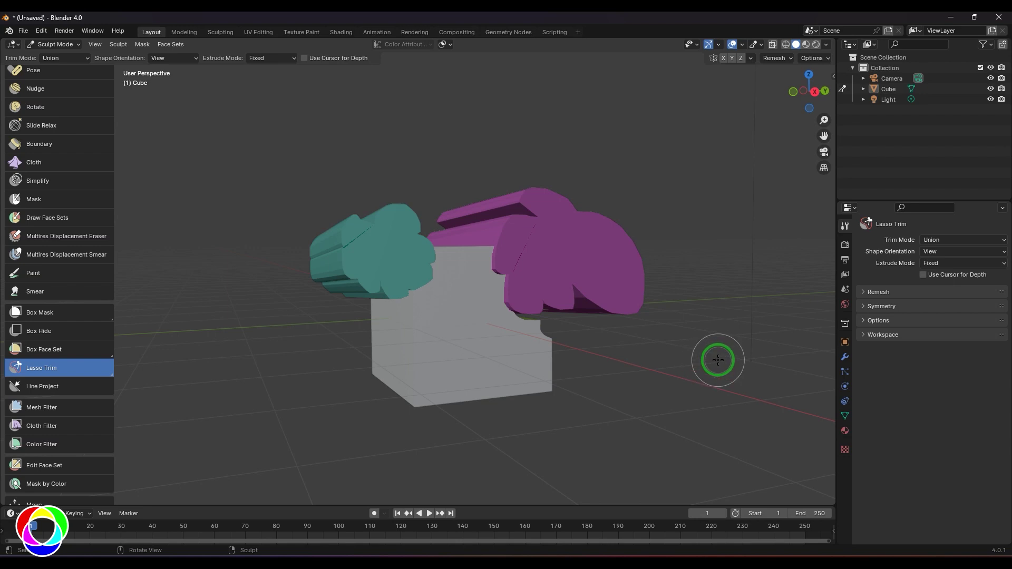
pyautogui.click(932, 252)
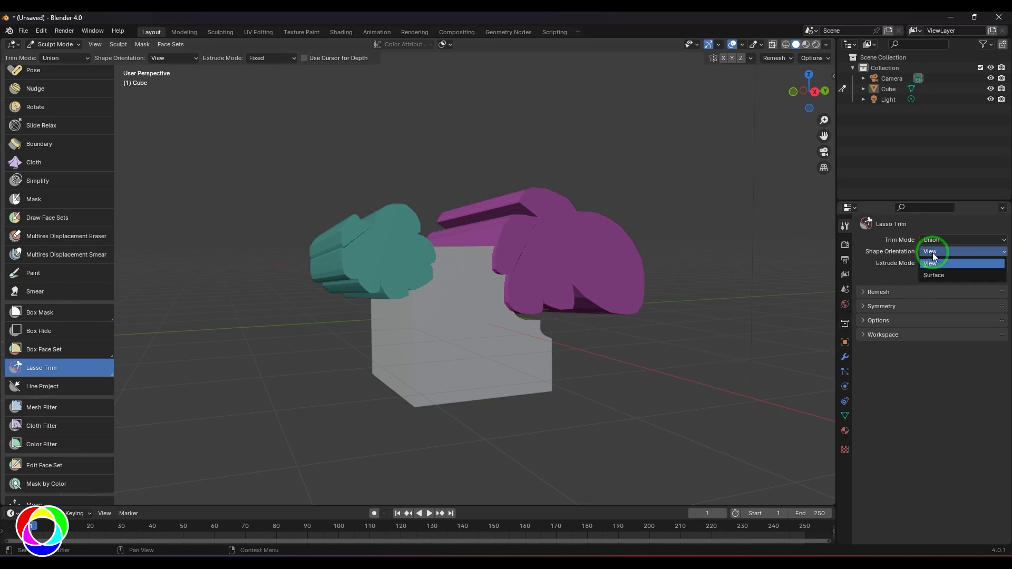
pyautogui.moveTo(615, 389); pyautogui.dragTo(649, 364, button='middle')
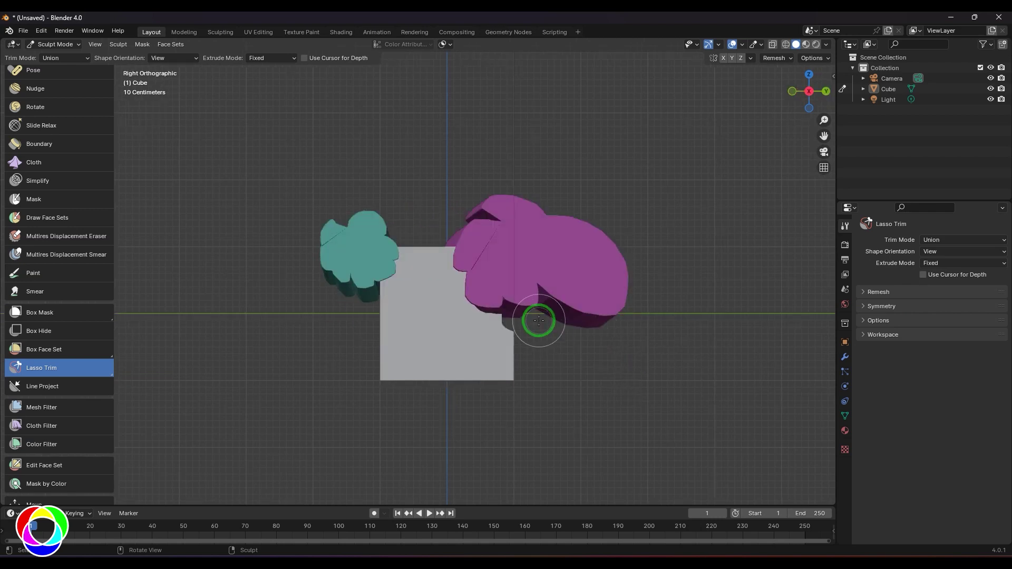
pyautogui.moveTo(421, 231)
pyautogui.mouseDown()
pyautogui.moveTo(373, 235)
pyautogui.moveTo(475, 256)
pyautogui.moveTo(413, 181)
pyautogui.moveTo(407, 216)
pyautogui.moveTo(430, 154)
pyautogui.mouseUp()
pyautogui.moveTo(429, 153)
pyautogui.mouseDown(button='middle')
pyautogui.moveTo(445, 242)
pyautogui.moveTo(518, 229)
pyautogui.mouseUp(button='middle')
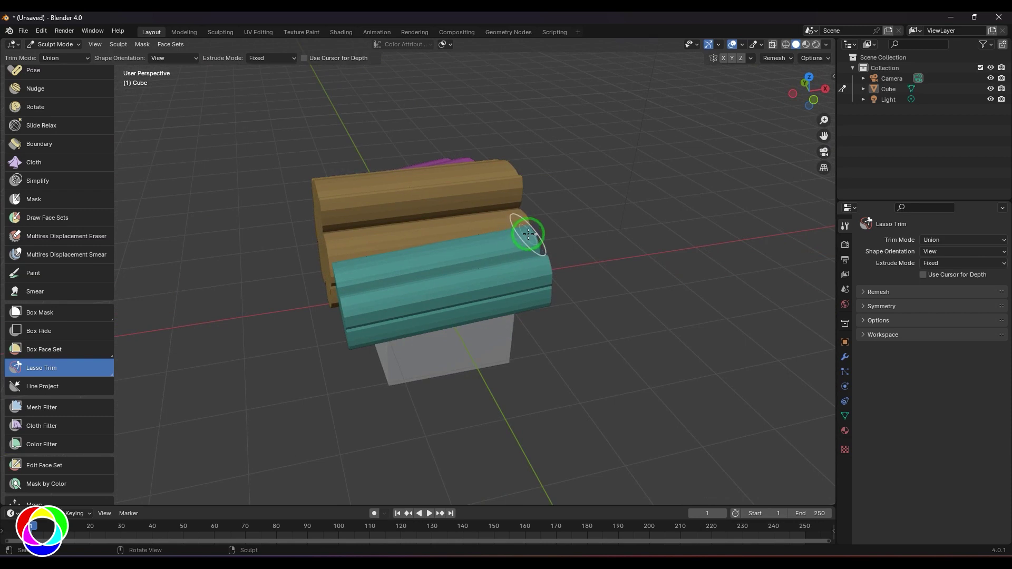
pyautogui.moveTo(721, 276); pyautogui.dragTo(576, 235, button='middle')
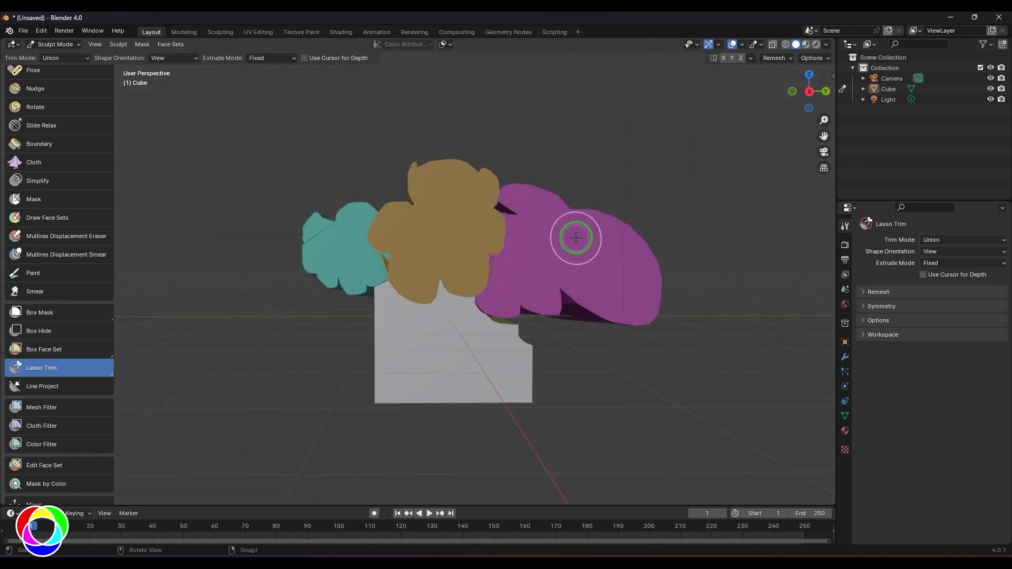
pyautogui.press('KP_3')
# Set Shape Orientation to Surface and lasso a violet extrusion on the purple shape's upper right.
pyautogui.click(921, 252)
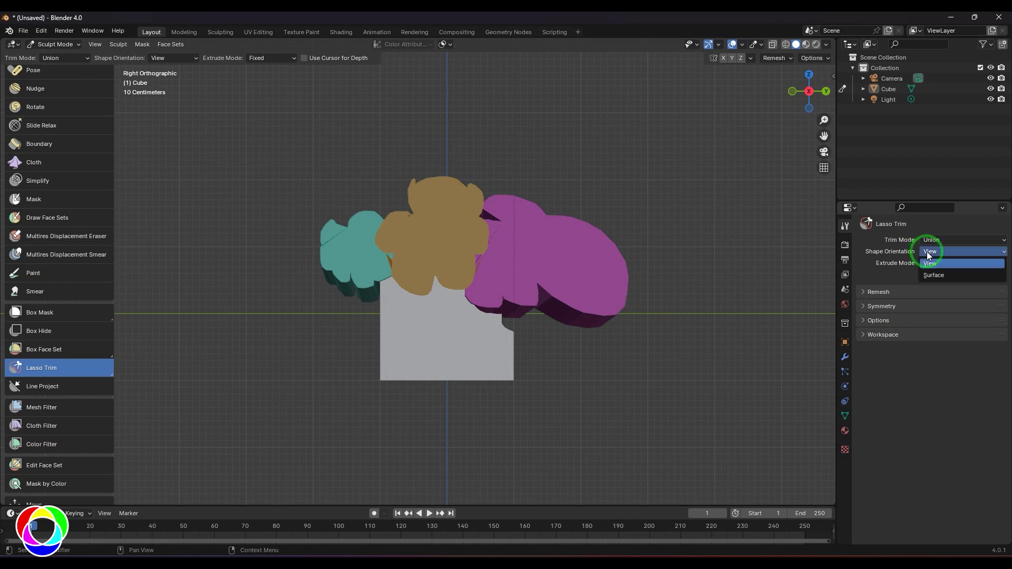
pyautogui.click(931, 275)
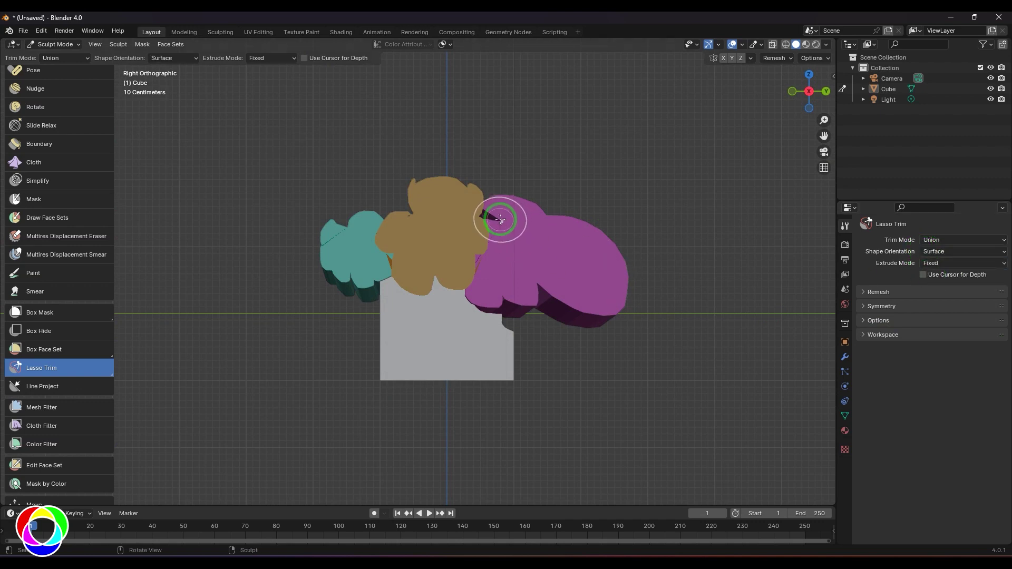
pyautogui.moveTo(545, 213)
pyautogui.mouseDown()
pyautogui.moveTo(531, 235)
pyautogui.moveTo(563, 255)
pyautogui.moveTo(592, 223)
pyautogui.moveTo(559, 182)
pyautogui.moveTo(546, 216)
pyautogui.mouseUp()
pyautogui.moveTo(660, 235); pyautogui.dragTo(710, 293, button='middle')
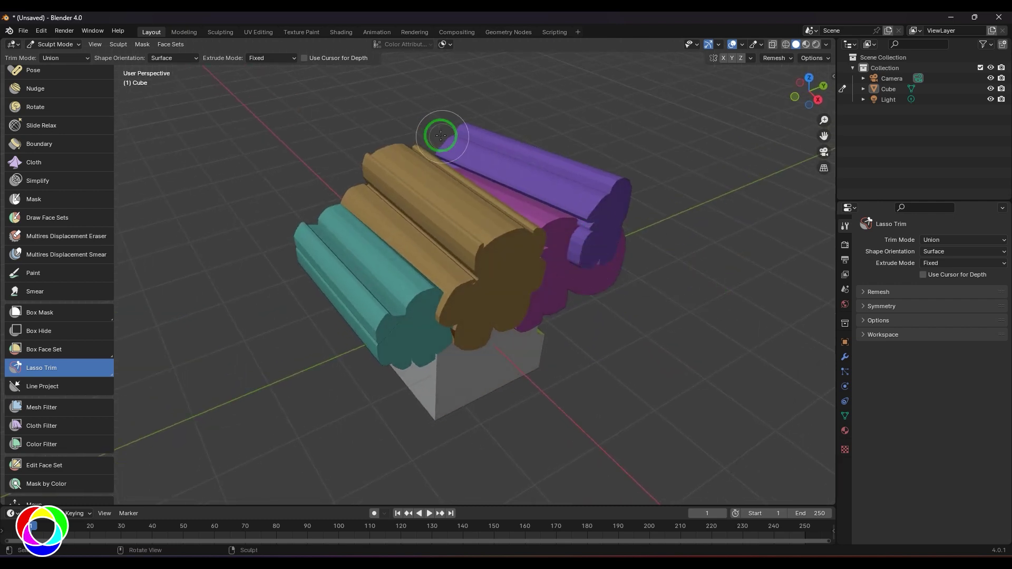
pyautogui.moveTo(610, 283)
pyautogui.mouseDown(button='middle')
pyautogui.moveTo(666, 298)
pyautogui.moveTo(678, 280)
pyautogui.moveTo(501, 253)
pyautogui.moveTo(398, 292)
pyautogui.mouseUp(button='middle')
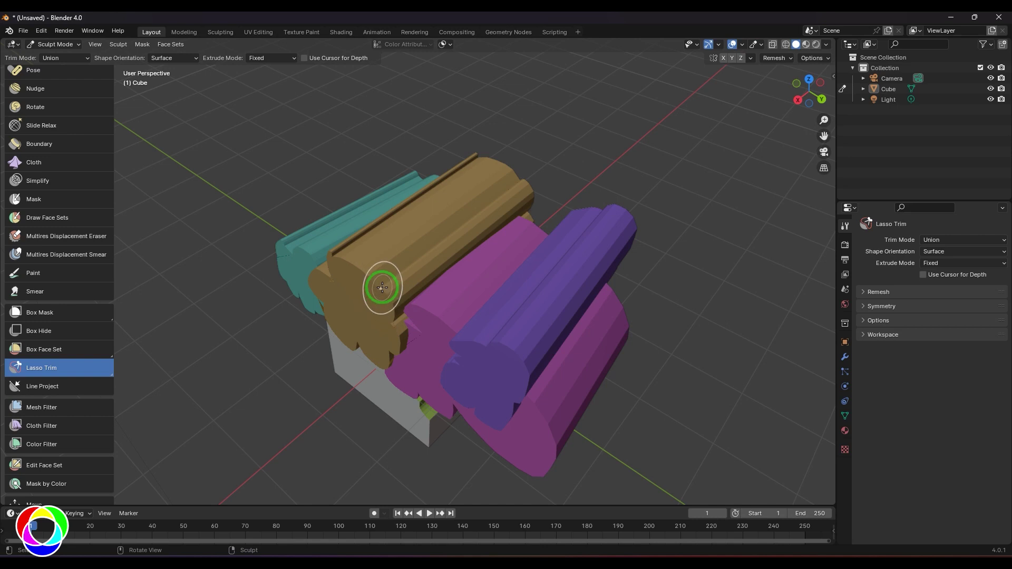
# Lasso a trial green bar over the tan shape, then undo it.
pyautogui.moveTo(382, 288)
pyautogui.mouseDown()
pyautogui.moveTo(382, 316)
pyautogui.moveTo(408, 321)
pyautogui.mouseUp()
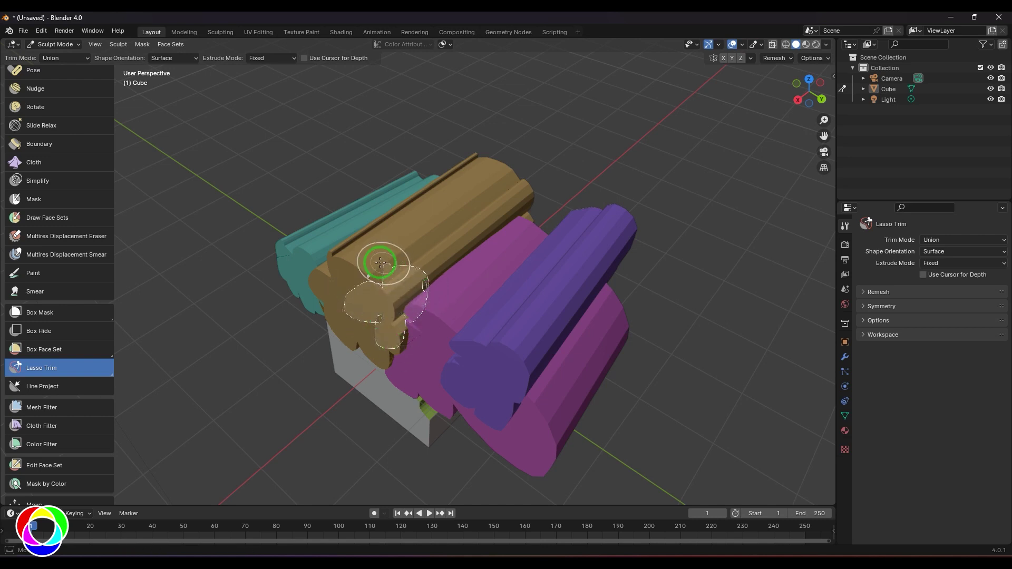
pyautogui.moveTo(376, 304); pyautogui.dragTo(311, 384)
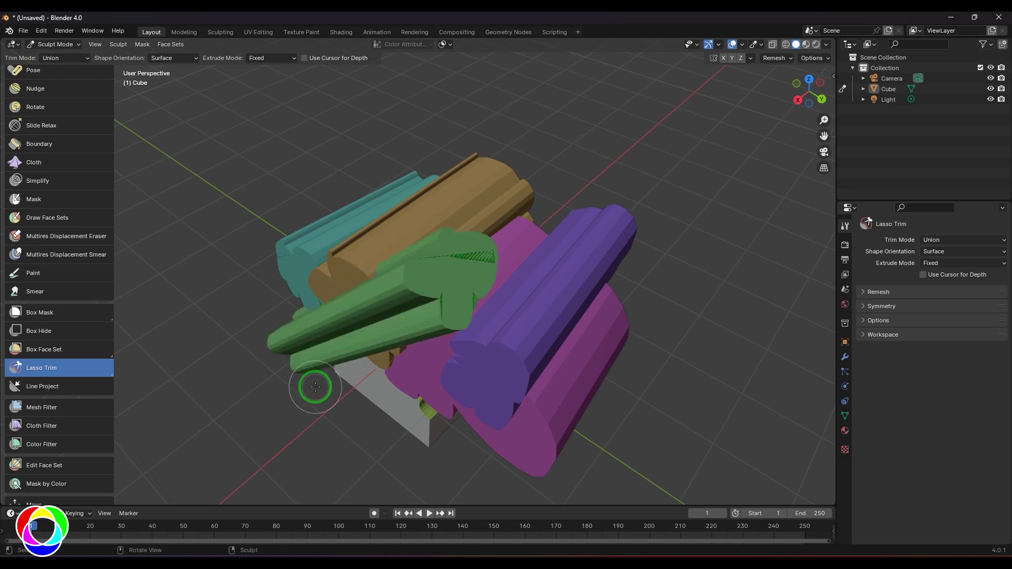
pyautogui.moveTo(312, 384); pyautogui.dragTo(620, 162, button='middle')
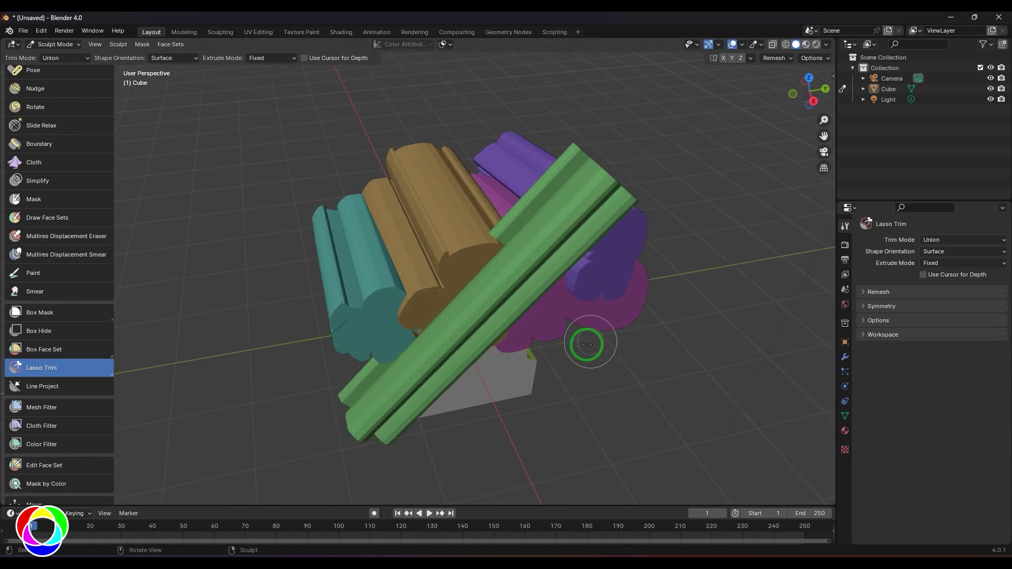
pyautogui.moveTo(587, 344)
pyautogui.mouseDown(button='middle')
pyautogui.moveTo(603, 369)
pyautogui.moveTo(558, 343)
pyautogui.mouseUp(button='middle')
pyautogui.moveTo(557, 343); pyautogui.dragTo(538, 361)
pyautogui.hotkey('ctrl', 'z')
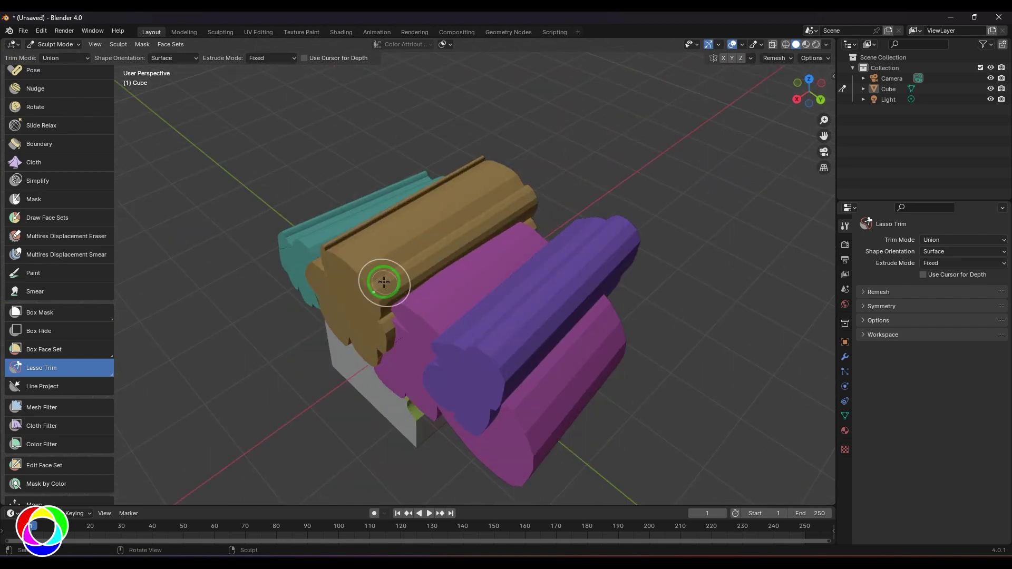
# Set Shape Orientation to View and lasso an extrusion at the brown bar's end.
pyautogui.click(938, 251)
pyautogui.click(936, 264)
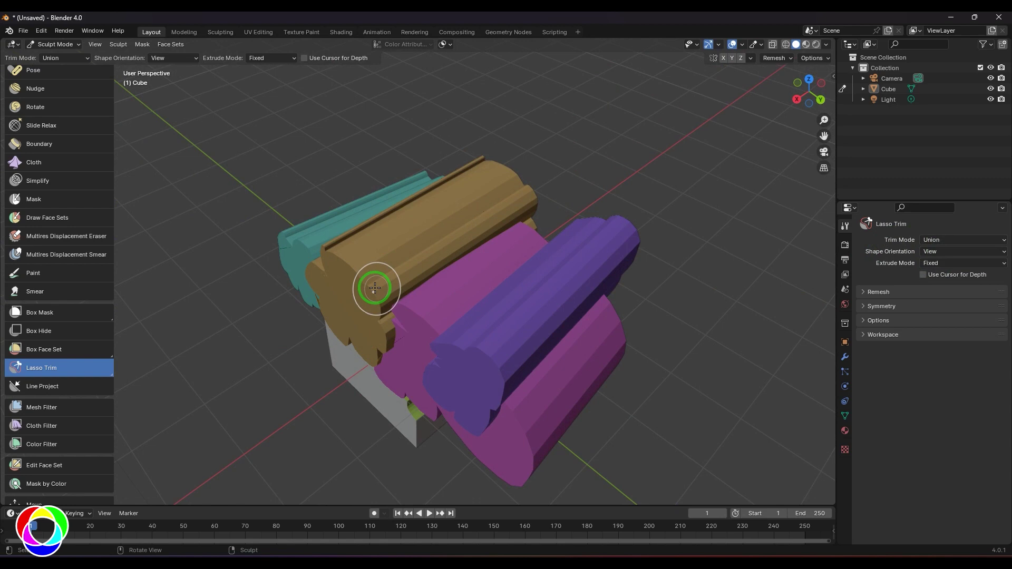
pyautogui.moveTo(375, 287)
pyautogui.mouseDown()
pyautogui.moveTo(347, 317)
pyautogui.moveTo(380, 328)
pyautogui.moveTo(441, 295)
pyautogui.moveTo(348, 269)
pyautogui.mouseUp()
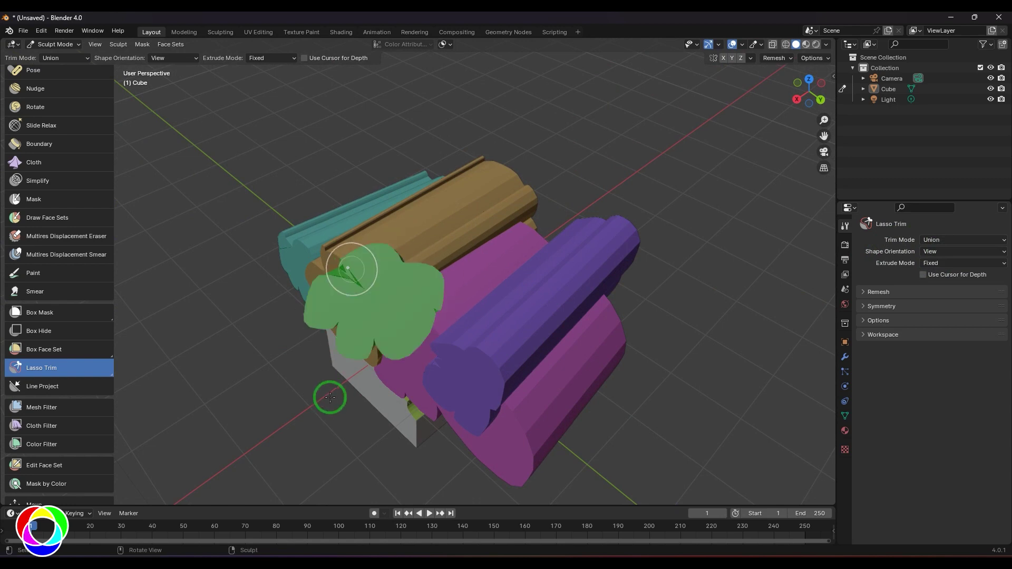
pyautogui.moveTo(288, 417); pyautogui.dragTo(551, 244, button='middle')
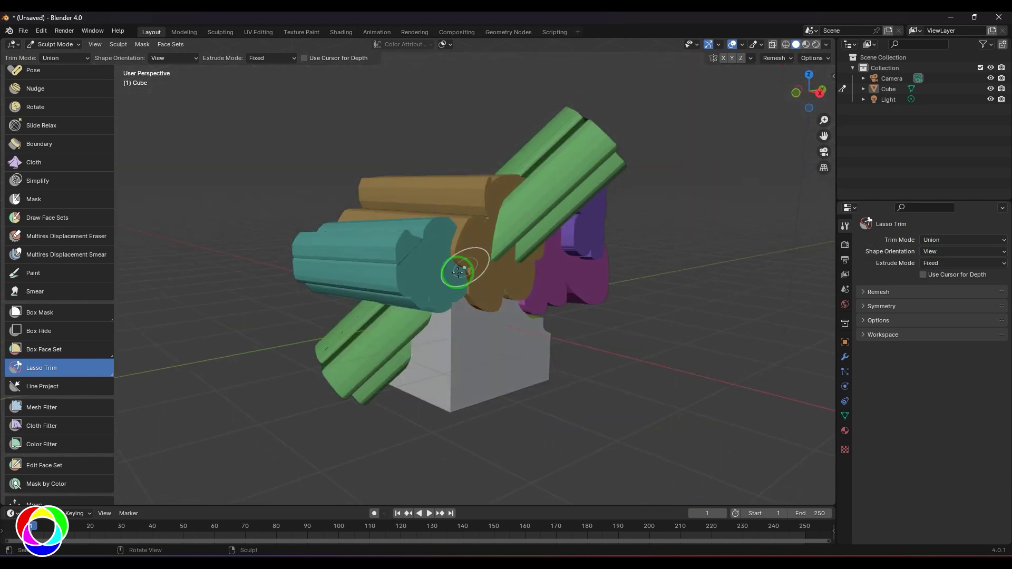
pyautogui.moveTo(649, 371); pyautogui.dragTo(549, 402, button='middle')
# Switch Shape Orientation to Surface, lasso a green bar over the brown bar, then undo it.
pyautogui.click(921, 257)
pyautogui.click(945, 276)
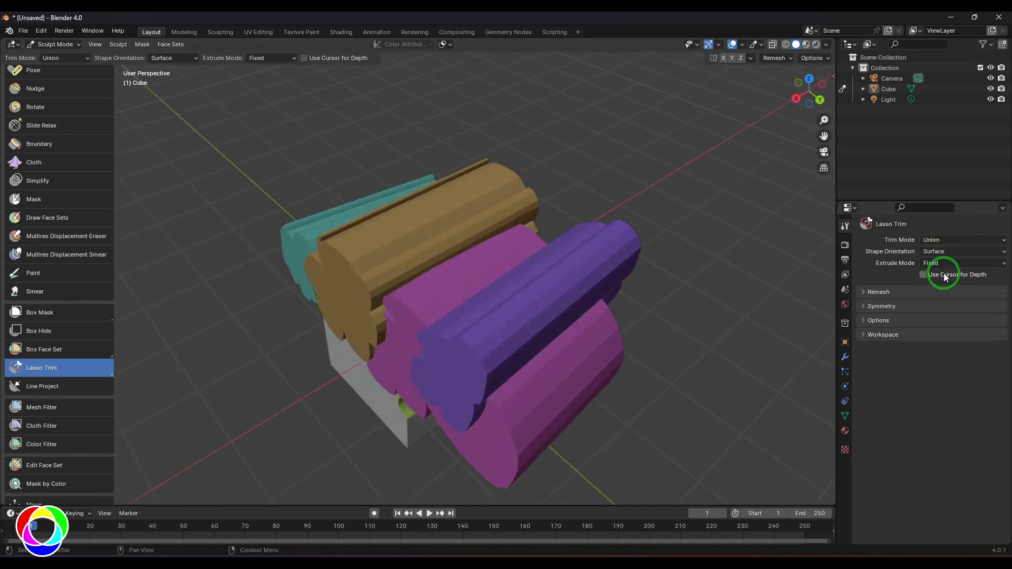
pyautogui.moveTo(332, 285)
pyautogui.mouseDown()
pyautogui.moveTo(372, 341)
pyautogui.moveTo(406, 283)
pyautogui.moveTo(372, 260)
pyautogui.mouseUp()
pyautogui.moveTo(373, 267); pyautogui.dragTo(392, 407, button='middle')
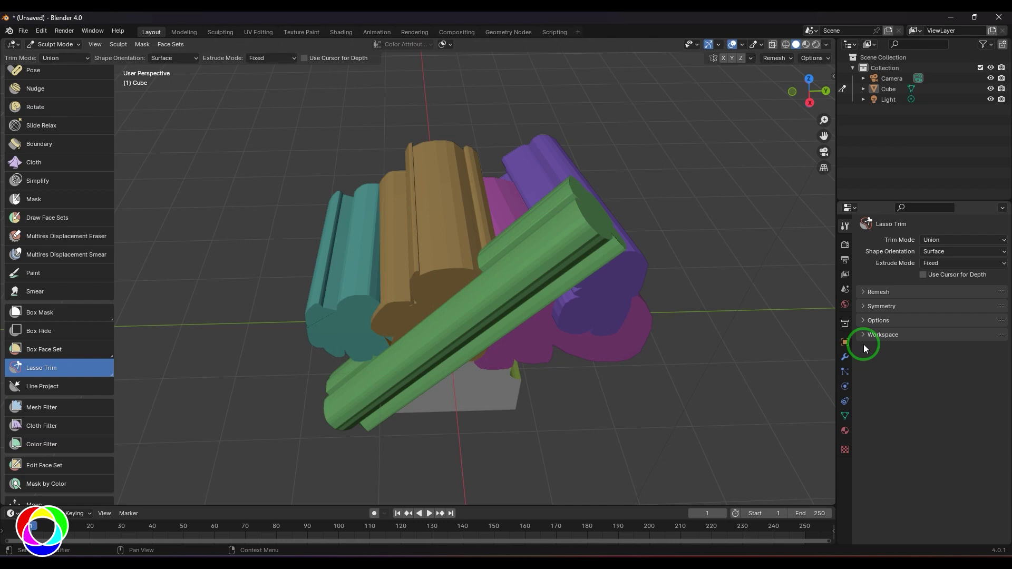
pyautogui.hotkey('ctrl', 'z')
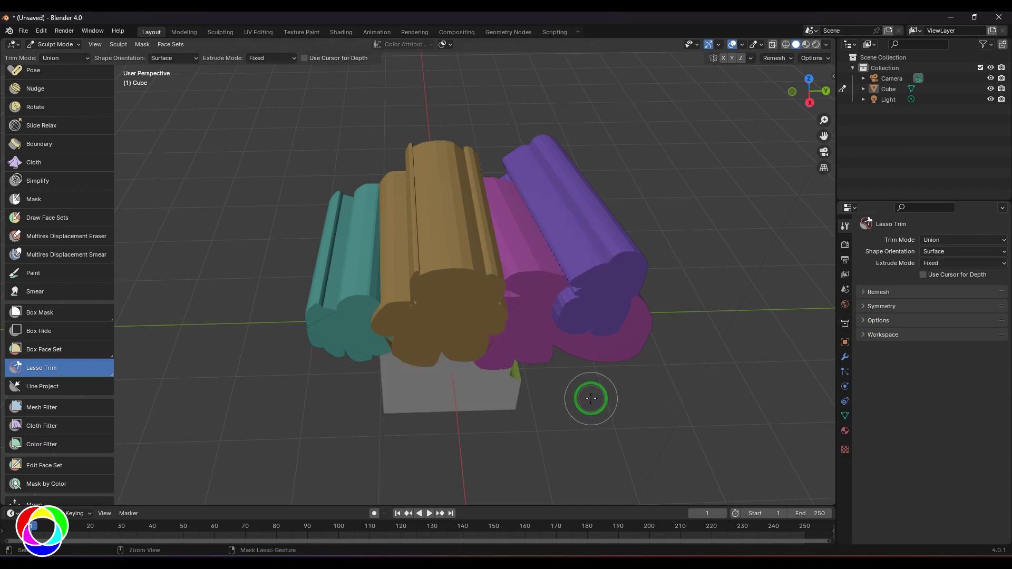
# Enable Use Cursor for Depth and lasso-trim a small green block beside the brown bar.
pyautogui.click(923, 274)
pyautogui.moveTo(484, 274)
pyautogui.mouseDown()
pyautogui.moveTo(479, 305)
pyautogui.moveTo(534, 300)
pyautogui.moveTo(527, 261)
pyautogui.mouseUp()
pyautogui.moveTo(679, 388)
pyautogui.mouseDown(button='middle')
pyautogui.moveTo(683, 373)
pyautogui.moveTo(735, 343)
pyautogui.moveTo(653, 389)
pyautogui.moveTo(563, 383)
pyautogui.moveTo(605, 368)
pyautogui.moveTo(589, 360)
pyautogui.mouseUp(button='middle')
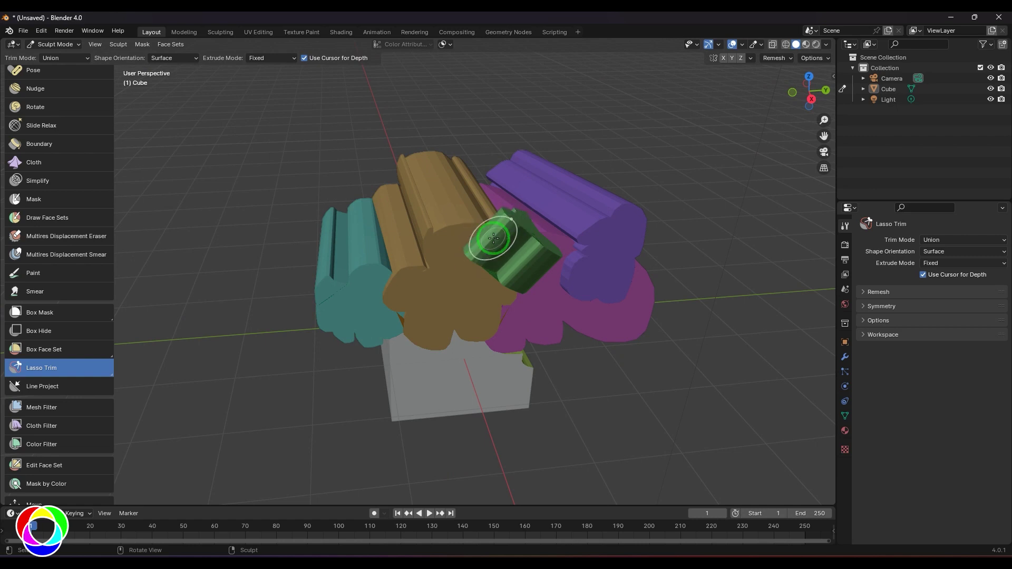
pyautogui.moveTo(675, 397)
pyautogui.mouseDown(button='middle')
pyautogui.moveTo(543, 339)
pyautogui.moveTo(477, 258)
pyautogui.mouseUp(button='middle')
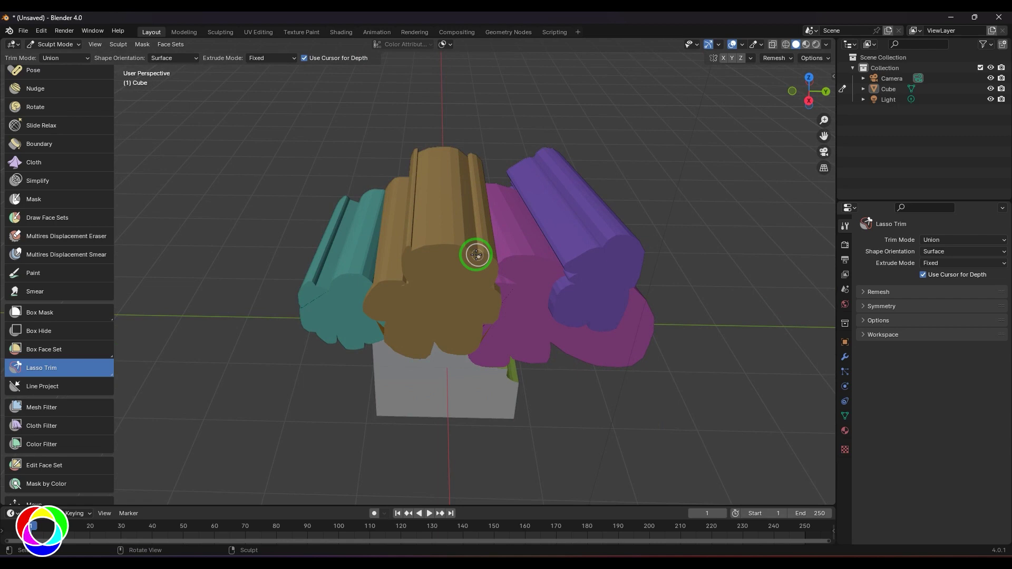
pyautogui.moveTo(502, 294); pyautogui.dragTo(504, 295)
pyautogui.moveTo(610, 385); pyautogui.dragTo(562, 399, button='middle')
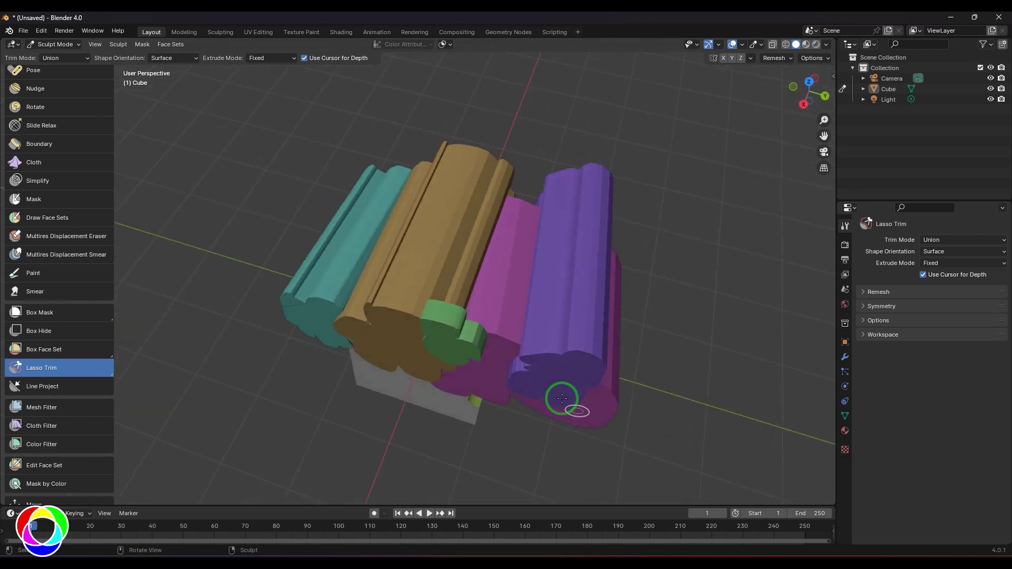
# Lasso-trim a long pink bar over the purple extrusion.
pyautogui.moveTo(718, 383); pyautogui.dragTo(628, 268, button='middle')
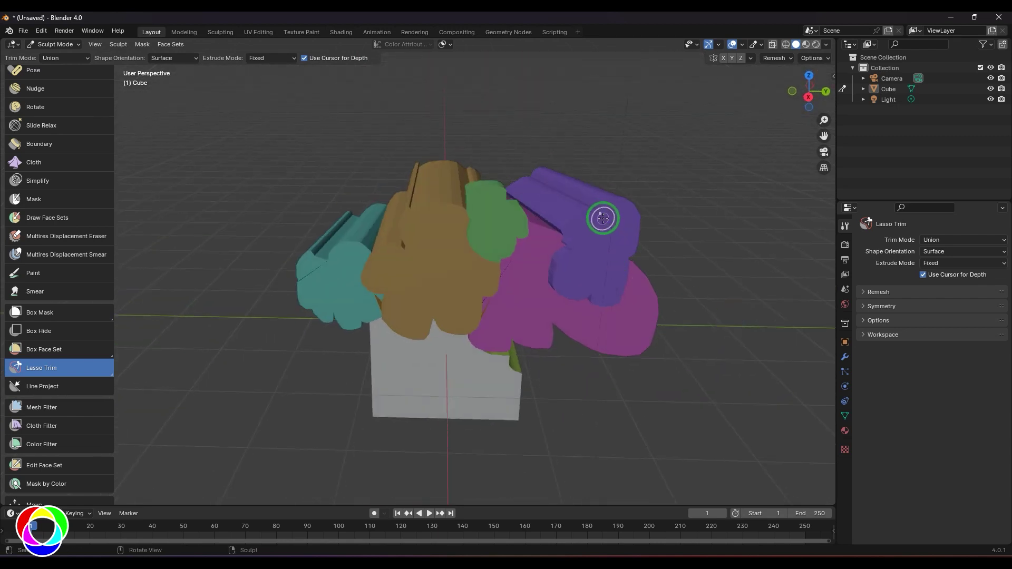
pyautogui.moveTo(602, 216)
pyautogui.mouseDown()
pyautogui.moveTo(640, 244)
pyautogui.moveTo(667, 198)
pyautogui.moveTo(604, 186)
pyautogui.moveTo(596, 214)
pyautogui.mouseUp()
pyautogui.moveTo(632, 330)
pyautogui.mouseDown(button='middle')
pyautogui.moveTo(744, 373)
pyautogui.moveTo(543, 145)
pyautogui.mouseUp(button='middle')
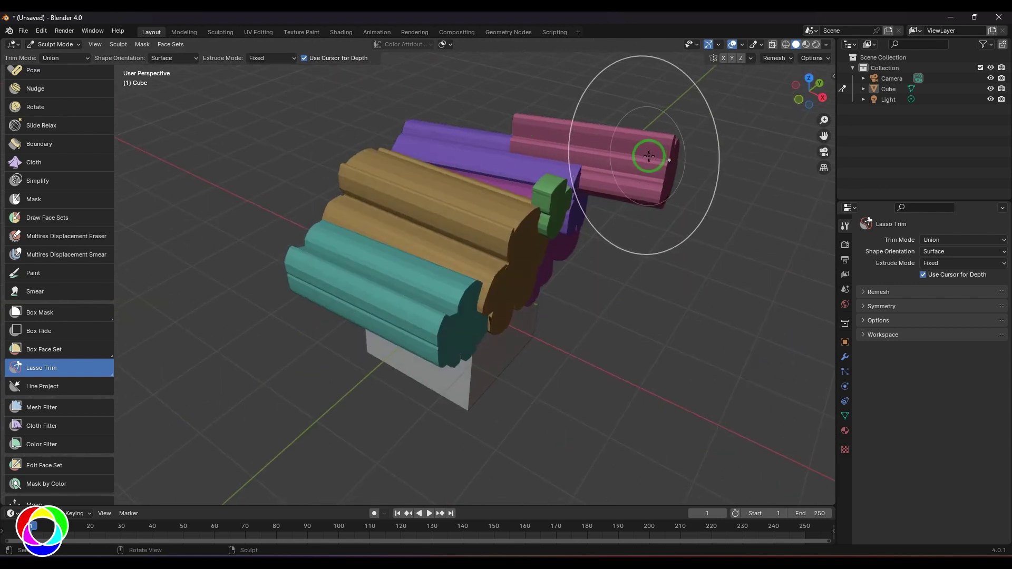
pyautogui.moveTo(691, 255)
pyautogui.mouseDown(button='middle')
pyautogui.moveTo(673, 294)
pyautogui.moveTo(720, 294)
pyautogui.mouseUp(button='middle')
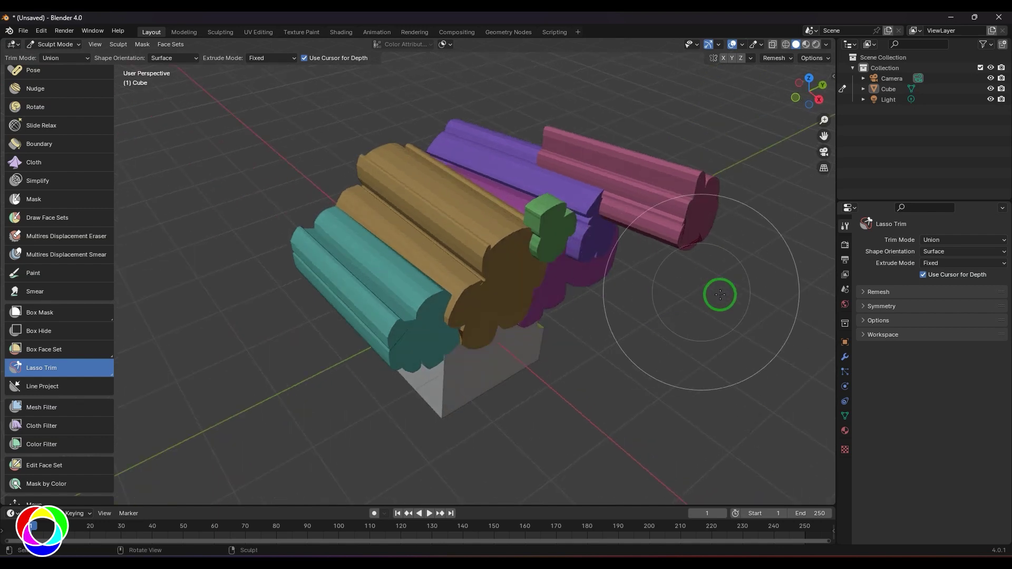
# Keep Extrude Mode at Fixed and lasso-trim a long blue bar alongside the teal shape.
pyautogui.click(976, 261)
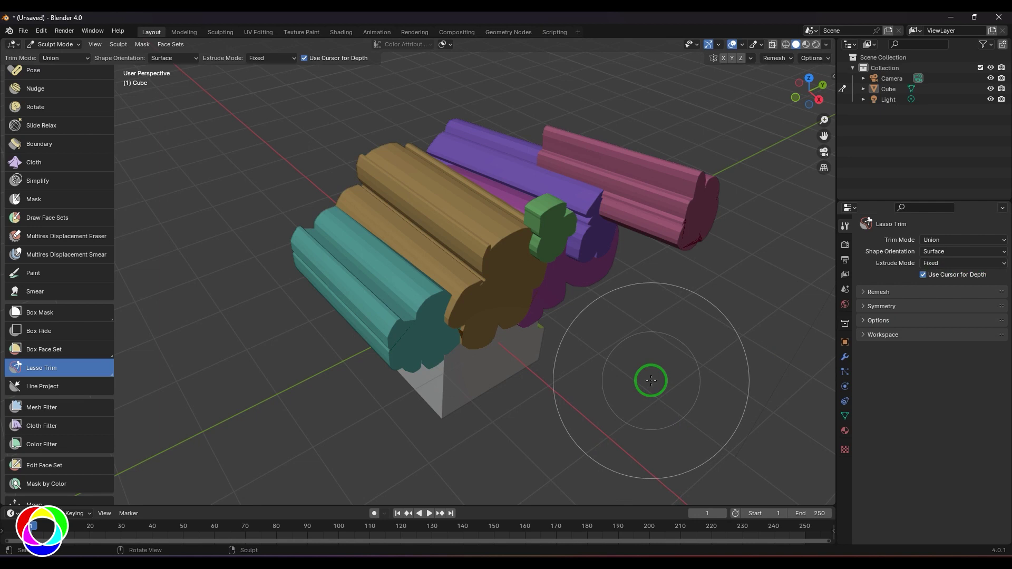
pyautogui.moveTo(652, 381)
pyautogui.mouseDown(button='middle')
pyautogui.moveTo(656, 371)
pyautogui.moveTo(642, 366)
pyautogui.mouseUp(button='middle')
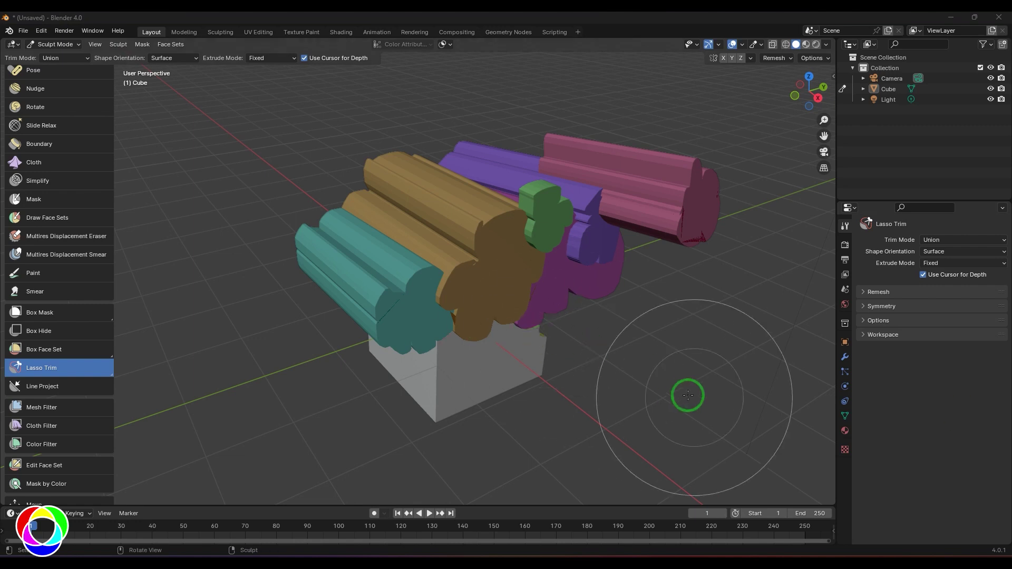
pyautogui.moveTo(690, 362); pyautogui.dragTo(578, 373, button='middle')
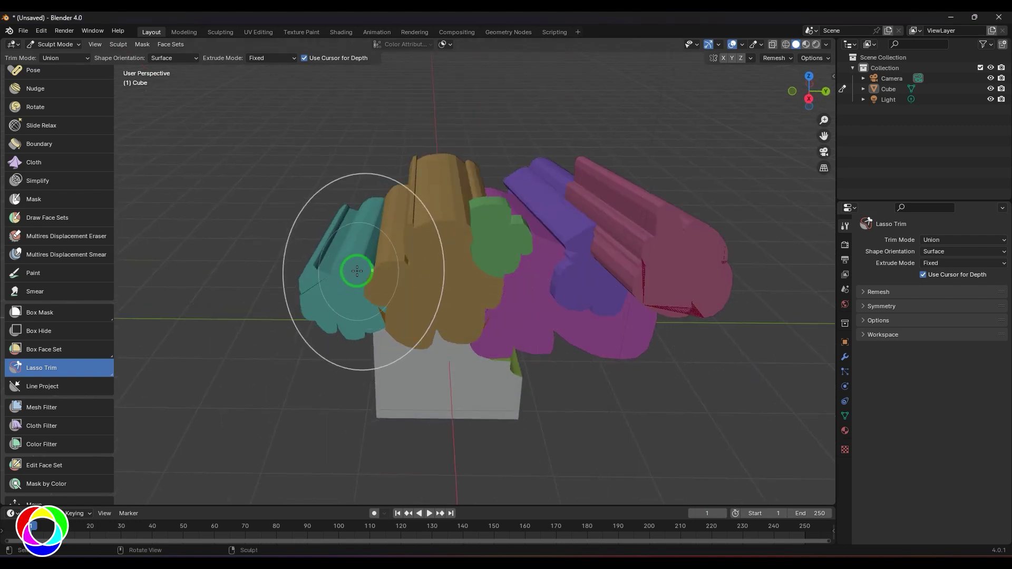
pyautogui.moveTo(313, 293)
pyautogui.mouseDown()
pyautogui.moveTo(280, 308)
pyautogui.moveTo(346, 342)
pyautogui.moveTo(366, 287)
pyautogui.moveTo(294, 243)
pyautogui.mouseUp()
pyautogui.moveTo(331, 340); pyautogui.dragTo(309, 388)
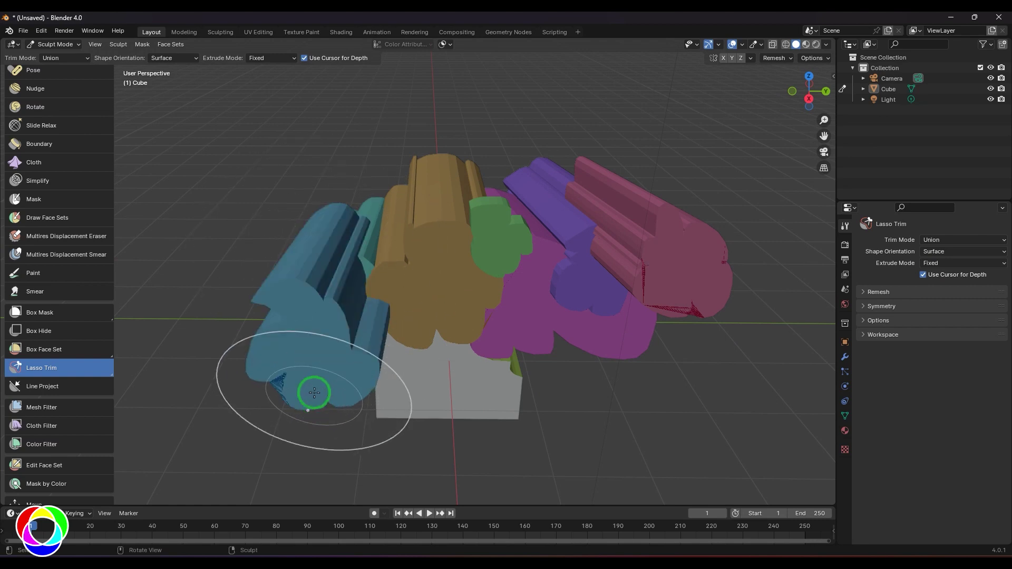
pyautogui.moveTo(309, 389); pyautogui.dragTo(283, 407, button='middle')
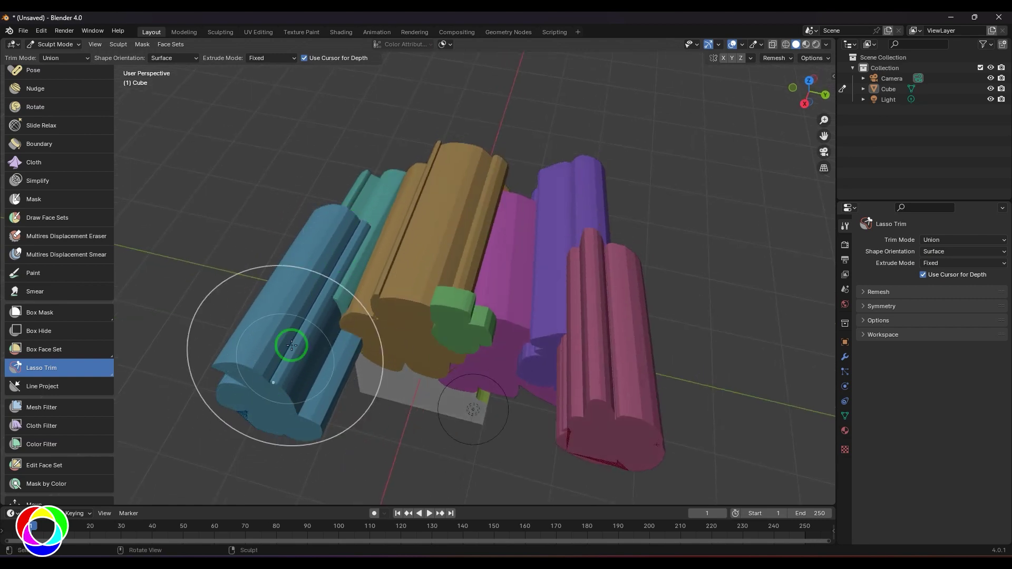
# Undo the long blue bar and lasso-trim a projected blue extrusion over the teal and brown ends.
pyautogui.moveTo(396, 473); pyautogui.dragTo(424, 417, button='middle')
pyautogui.hotkey('ctrl', 'z')
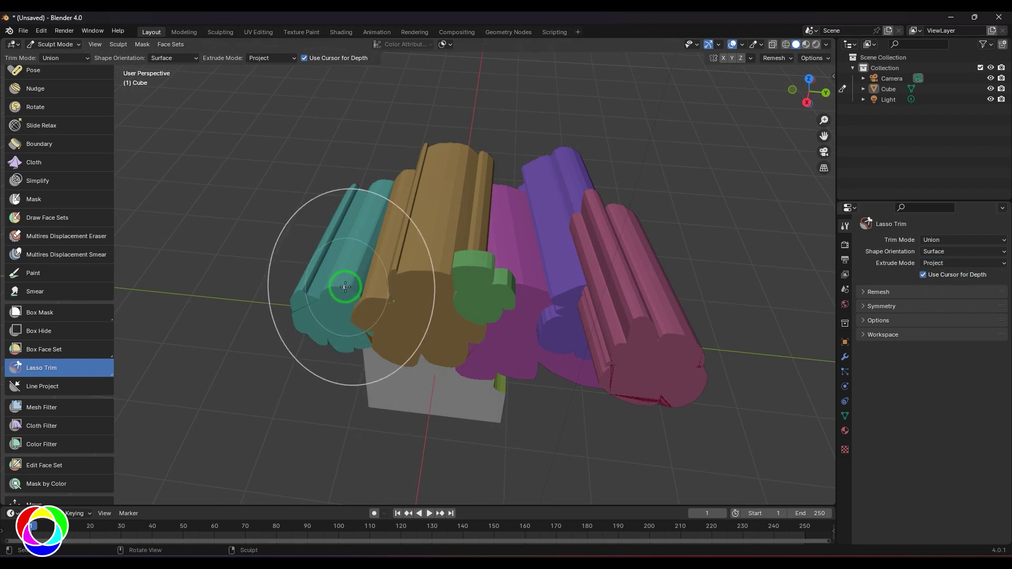
pyautogui.moveTo(316, 264)
pyautogui.mouseDown()
pyautogui.moveTo(343, 332)
pyautogui.moveTo(416, 298)
pyautogui.moveTo(370, 253)
pyautogui.mouseUp()
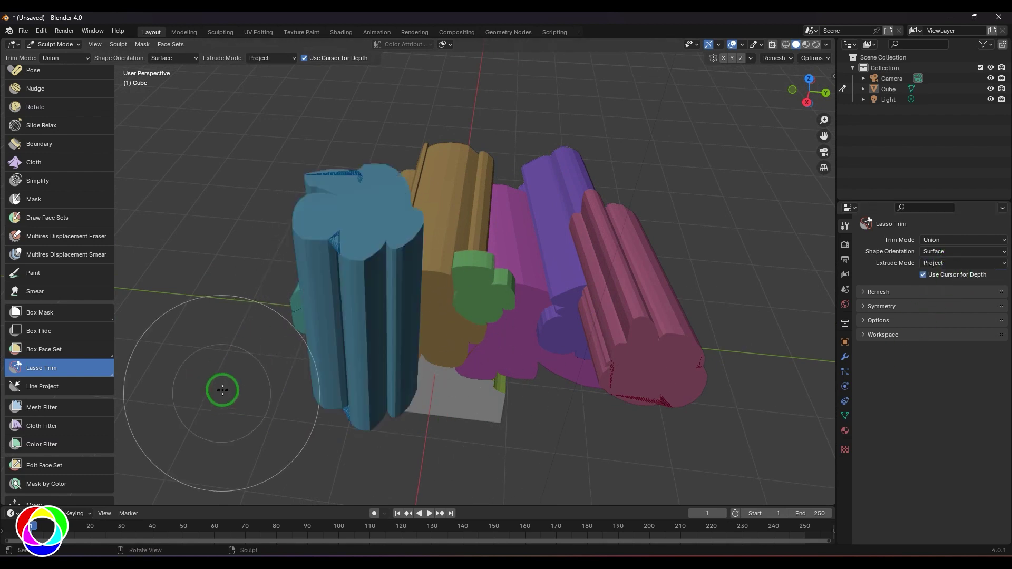
pyautogui.moveTo(222, 388)
pyautogui.mouseDown(button='middle')
pyautogui.moveTo(344, 344)
pyautogui.moveTo(280, 368)
pyautogui.moveTo(456, 358)
pyautogui.mouseUp(button='middle')
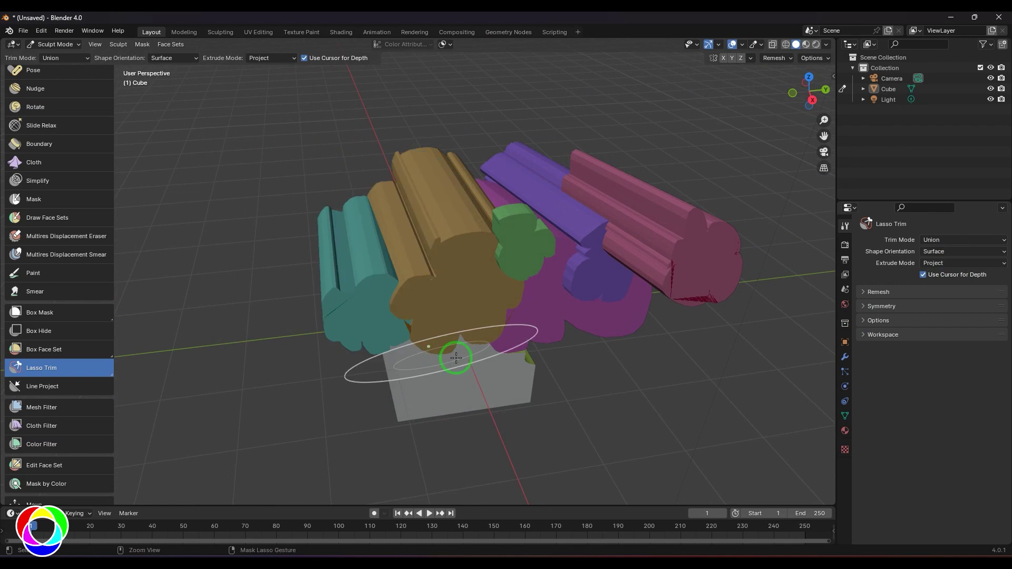
# Set Shape Orientation to View and lasso-trim a blue shape onto the teal bar's front.
pyautogui.click(950, 264)
pyautogui.moveTo(362, 385); pyautogui.dragTo(355, 392, button='middle')
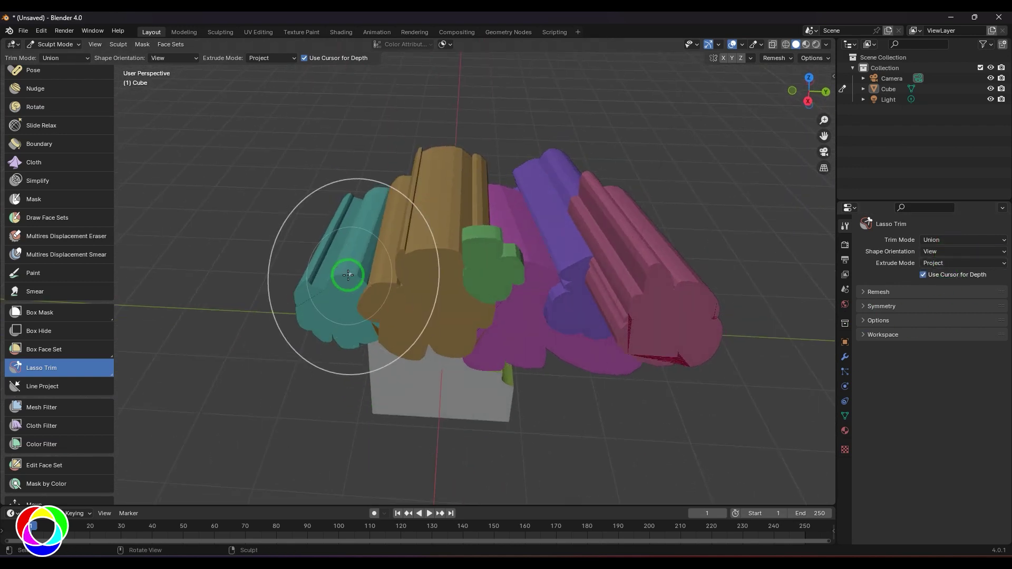
pyautogui.moveTo(344, 276)
pyautogui.mouseDown()
pyautogui.moveTo(417, 300)
pyautogui.moveTo(339, 294)
pyautogui.mouseUp()
pyautogui.moveTo(317, 316)
pyautogui.mouseDown(button='middle')
pyautogui.moveTo(343, 339)
pyautogui.moveTo(515, 282)
pyautogui.moveTo(592, 172)
pyautogui.moveTo(464, 274)
pyautogui.mouseUp(button='middle')
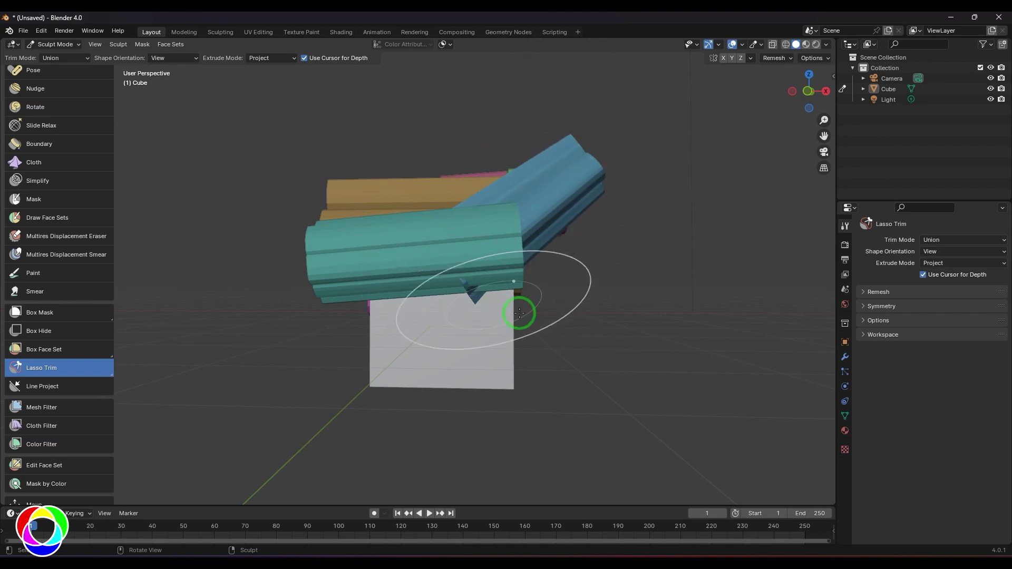
pyautogui.moveTo(519, 313)
pyautogui.mouseDown(button='middle')
pyautogui.moveTo(595, 375)
pyautogui.moveTo(506, 389)
pyautogui.moveTo(546, 359)
pyautogui.mouseUp(button='middle')
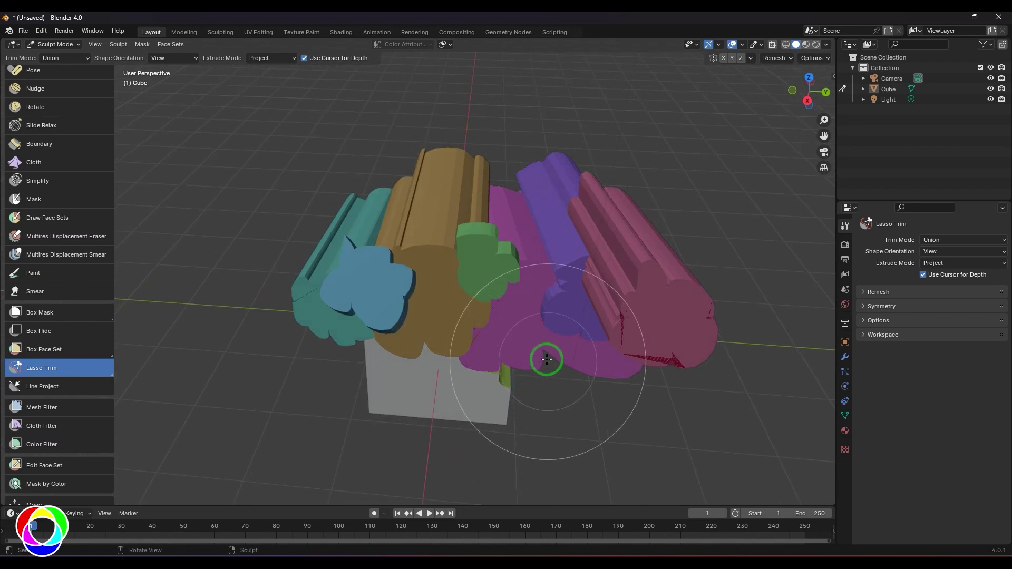
# Switch Extrude Mode back to Fixed, retry a trim over the teal bar, then undo it.
pyautogui.click(944, 264)
pyautogui.click(944, 285)
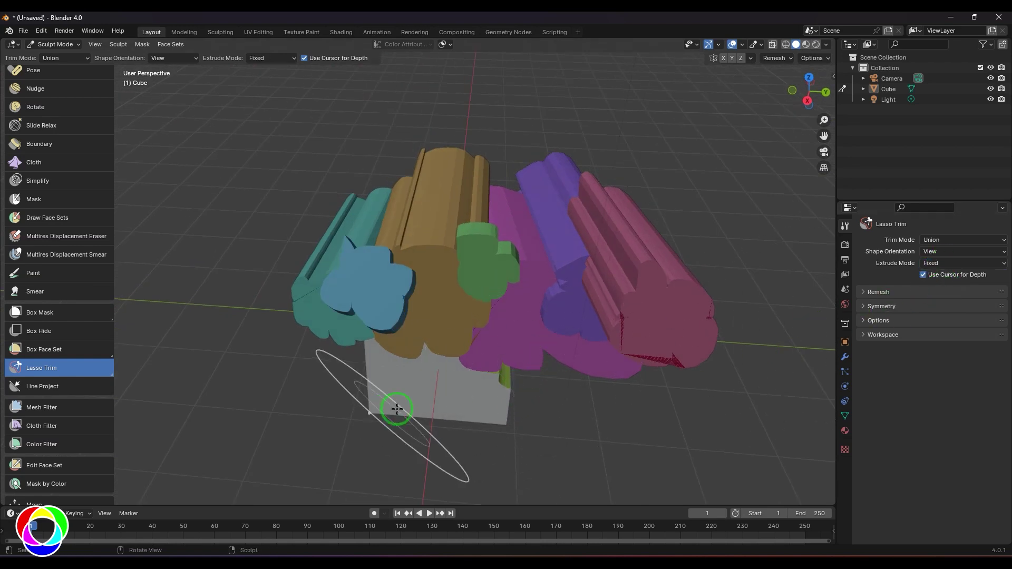
pyautogui.hotkey('ctrl', 'z')
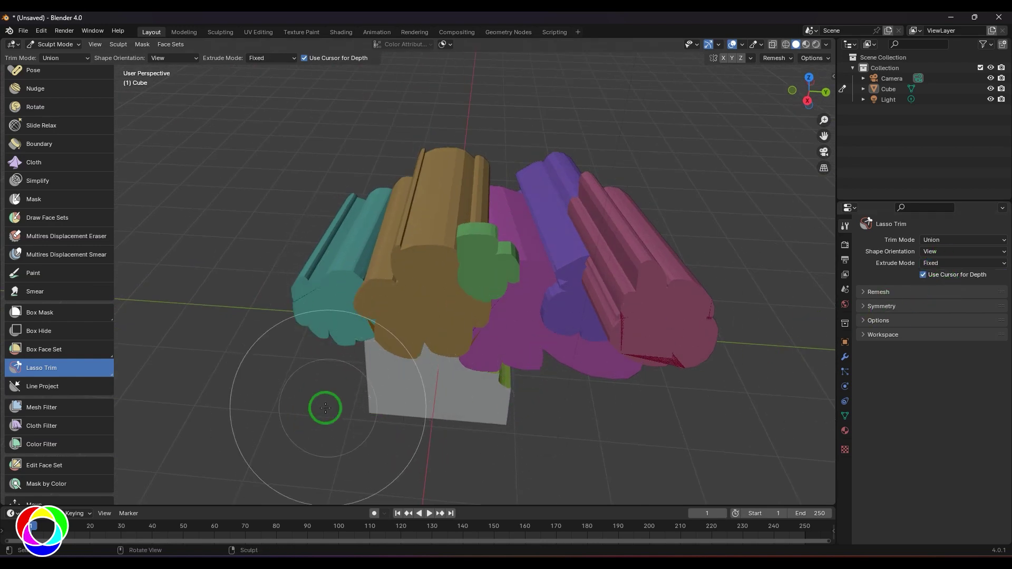
pyautogui.moveTo(325, 408); pyautogui.dragTo(311, 355, button='middle')
pyautogui.moveTo(369, 247)
pyautogui.mouseDown()
pyautogui.moveTo(413, 337)
pyautogui.moveTo(348, 269)
pyautogui.mouseUp()
pyautogui.moveTo(244, 391)
pyautogui.mouseDown(button='middle')
pyautogui.moveTo(327, 395)
pyautogui.moveTo(384, 354)
pyautogui.mouseUp(button='middle')
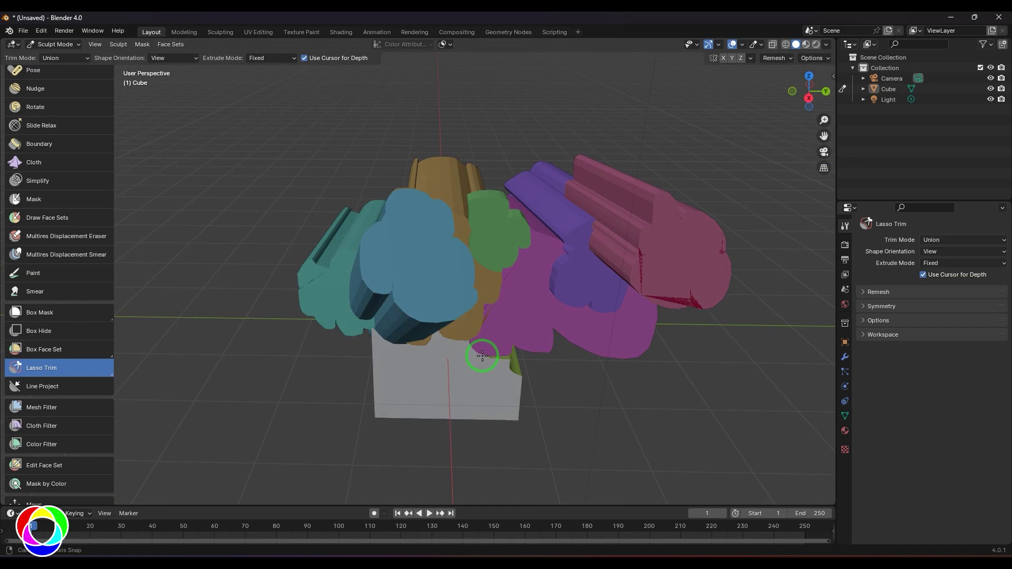
pyautogui.hotkey('ctrl', 'z')
# Keep Shape Orientation at View, set Extrude Mode to Project, and lasso-trim a long diagonal blue bar.
pyautogui.click(930, 252)
pyautogui.click(929, 253)
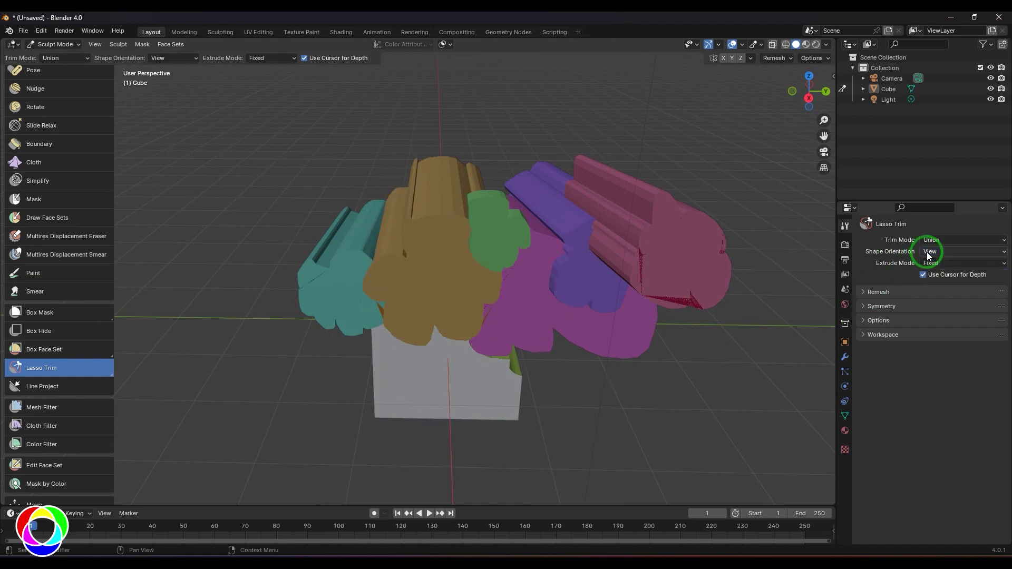
pyautogui.click(934, 264)
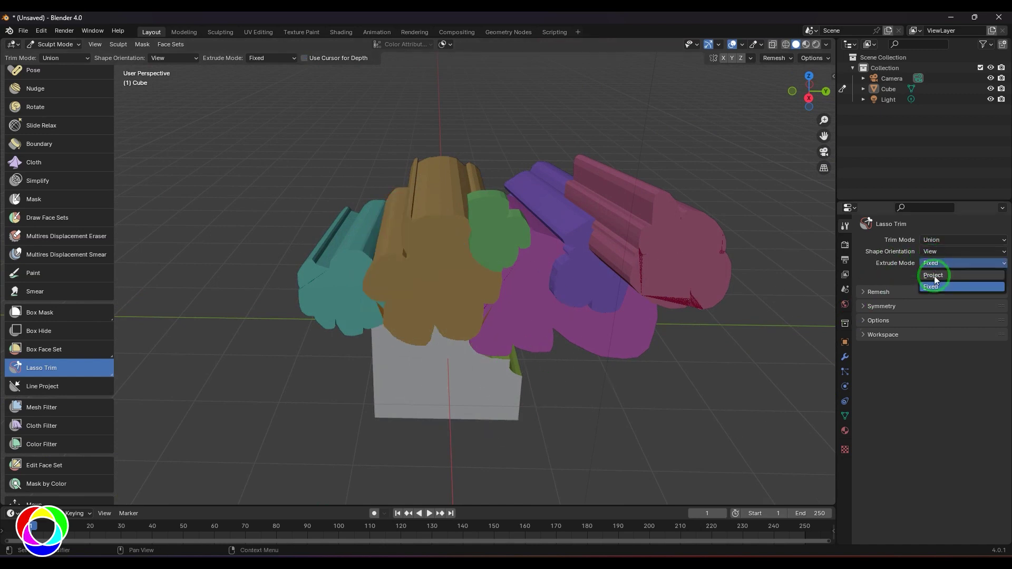
pyautogui.click(936, 280)
pyautogui.moveTo(346, 373); pyautogui.dragTo(317, 391, button='middle')
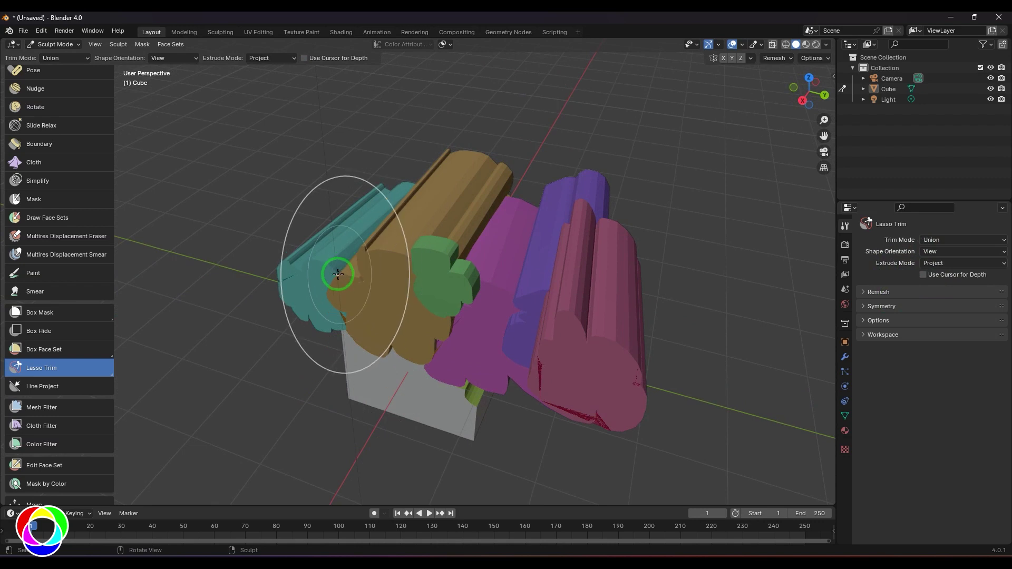
pyautogui.moveTo(338, 274)
pyautogui.mouseDown()
pyautogui.moveTo(312, 283)
pyautogui.moveTo(339, 347)
pyautogui.moveTo(431, 298)
pyautogui.moveTo(336, 273)
pyautogui.mouseUp()
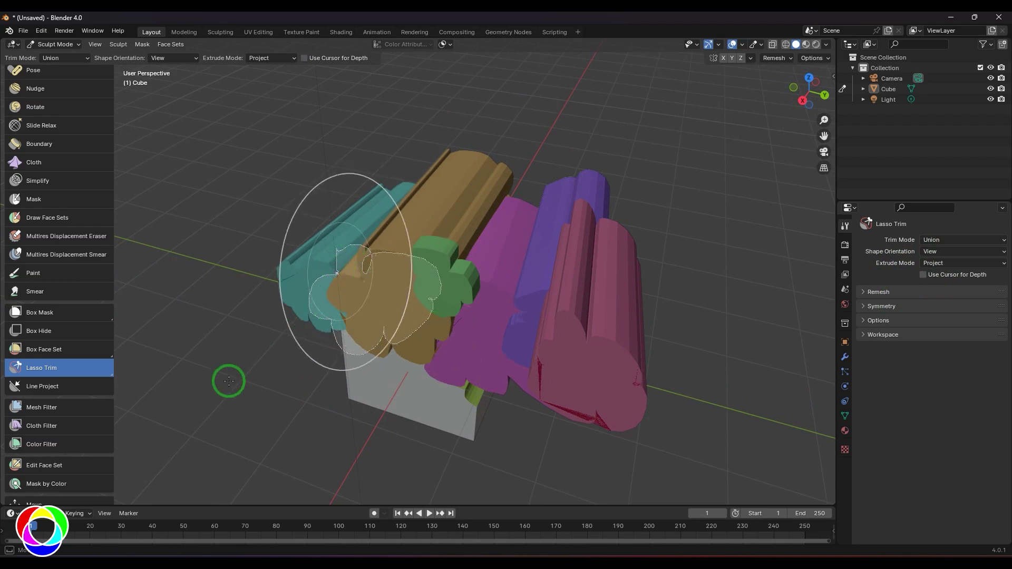
pyautogui.moveTo(223, 384); pyautogui.dragTo(353, 344, button='middle')
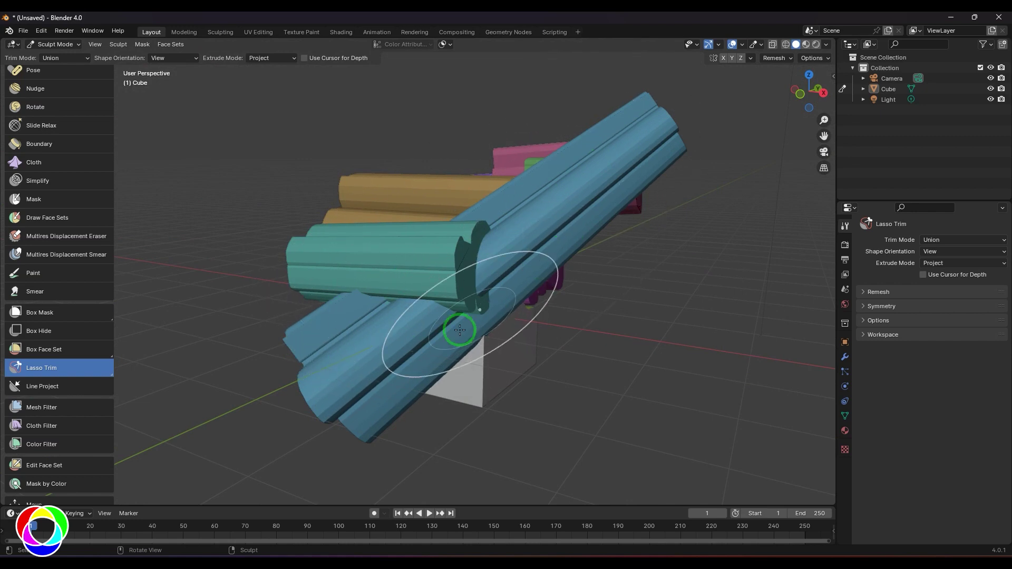
pyautogui.moveTo(585, 391); pyautogui.dragTo(589, 395, button='middle')
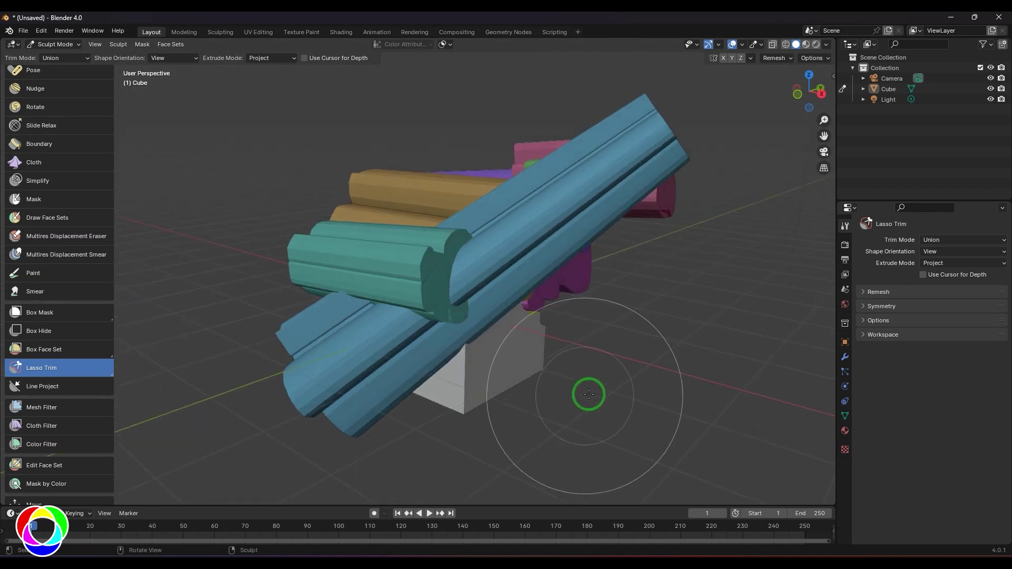
# Add a Remesh modifier to the cube by searching 'remes' in the modifier list.
pyautogui.click(845, 357)
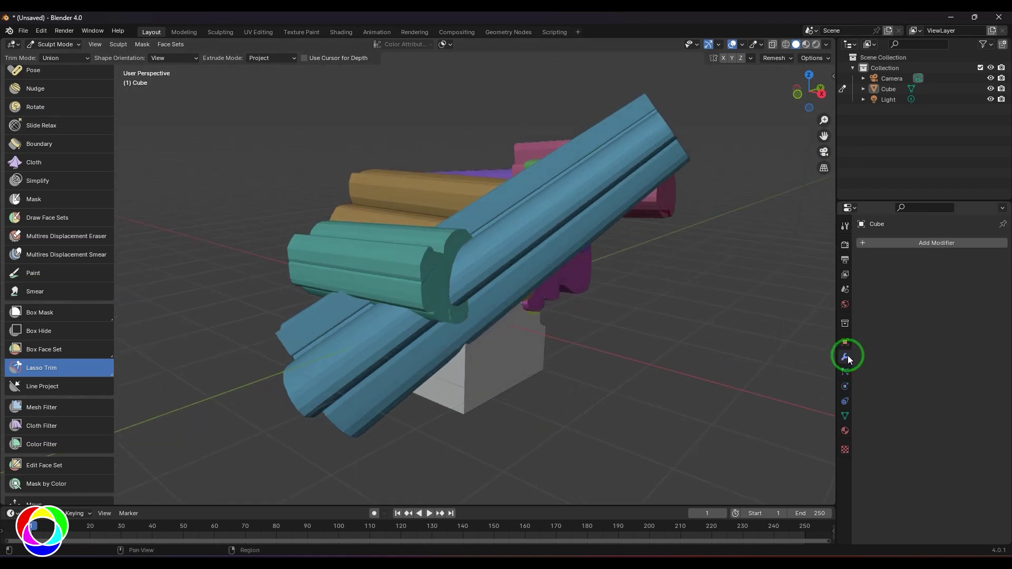
pyautogui.click(909, 245)
pyautogui.click(877, 246)
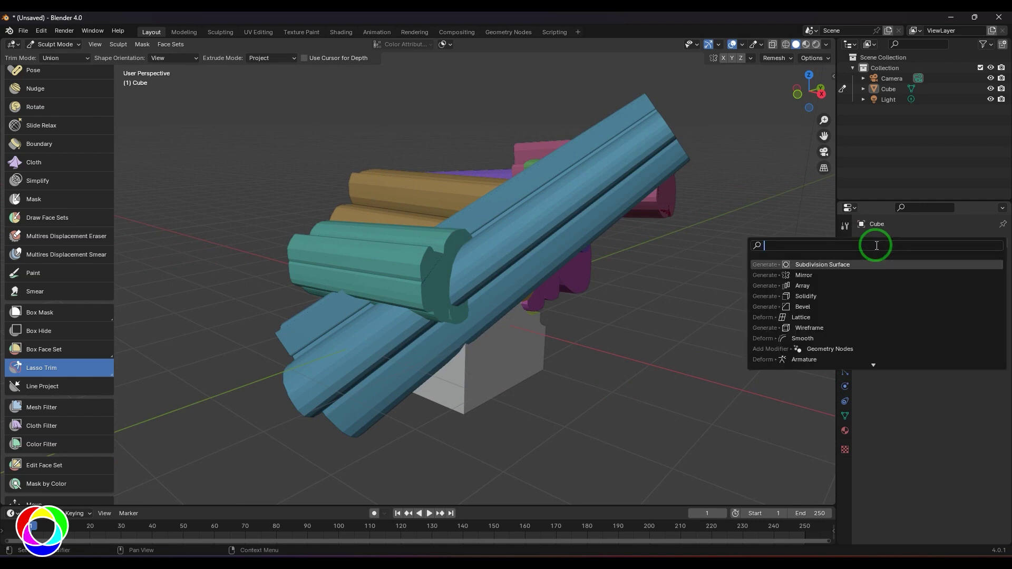
pyautogui.write('remes')
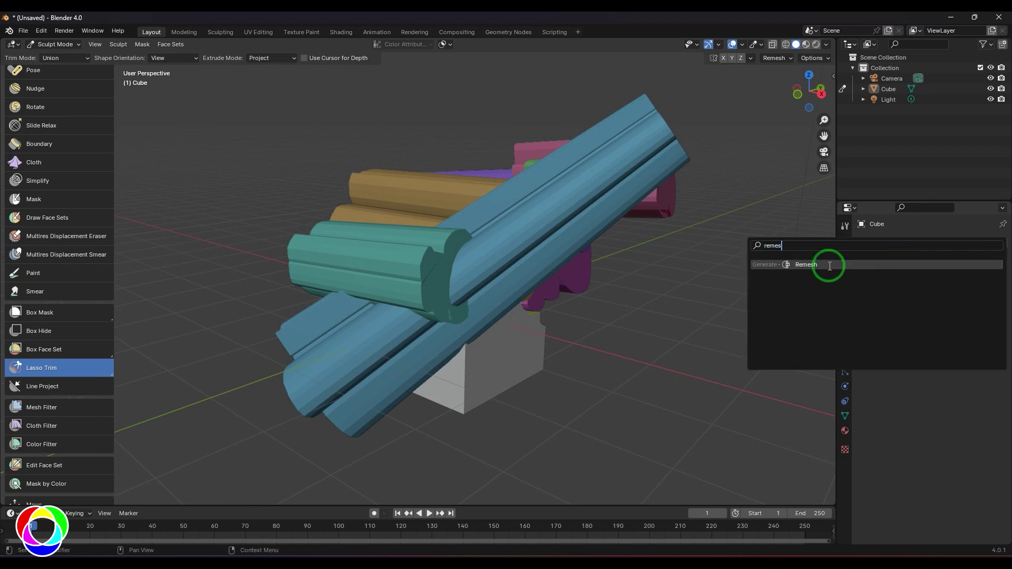
pyautogui.click(830, 264)
pyautogui.moveTo(662, 362); pyautogui.dragTo(692, 339, button='middle')
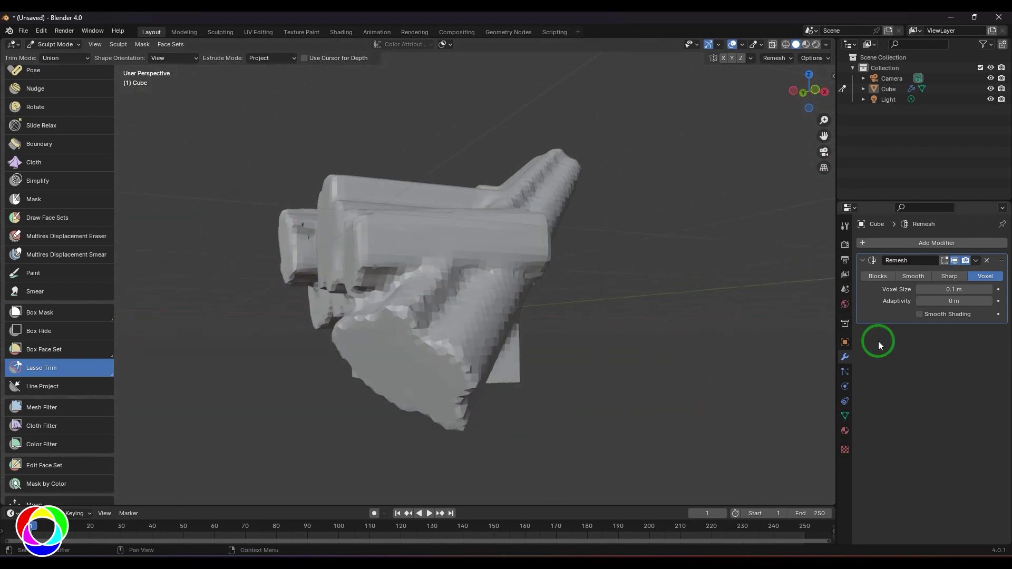
# Switch the Remesh to Blocks mode and turn on the Wireframe viewport overlay.
pyautogui.click(878, 276)
pyautogui.moveTo(664, 357); pyautogui.dragTo(796, 63, button='middle')
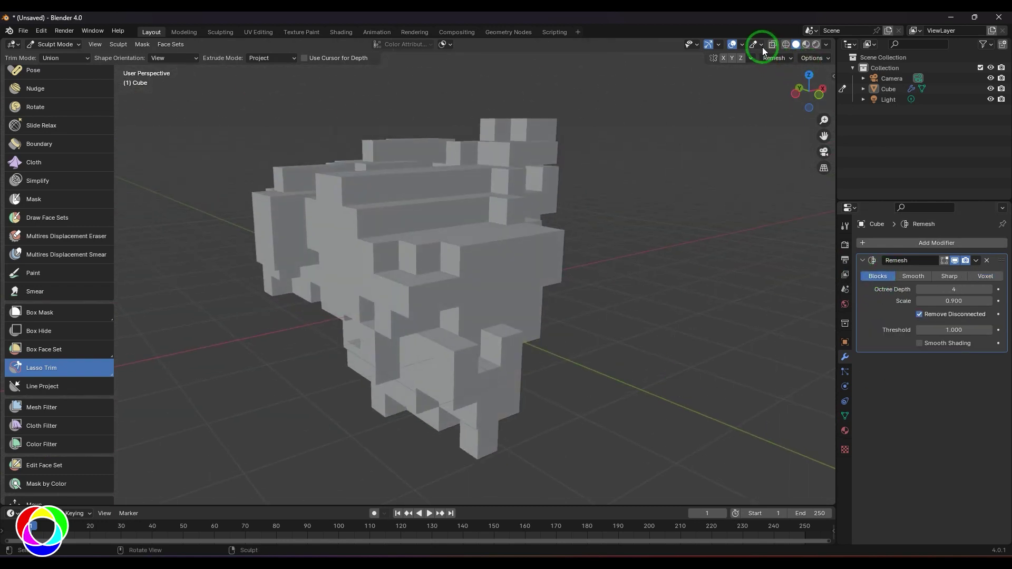
pyautogui.click(743, 44)
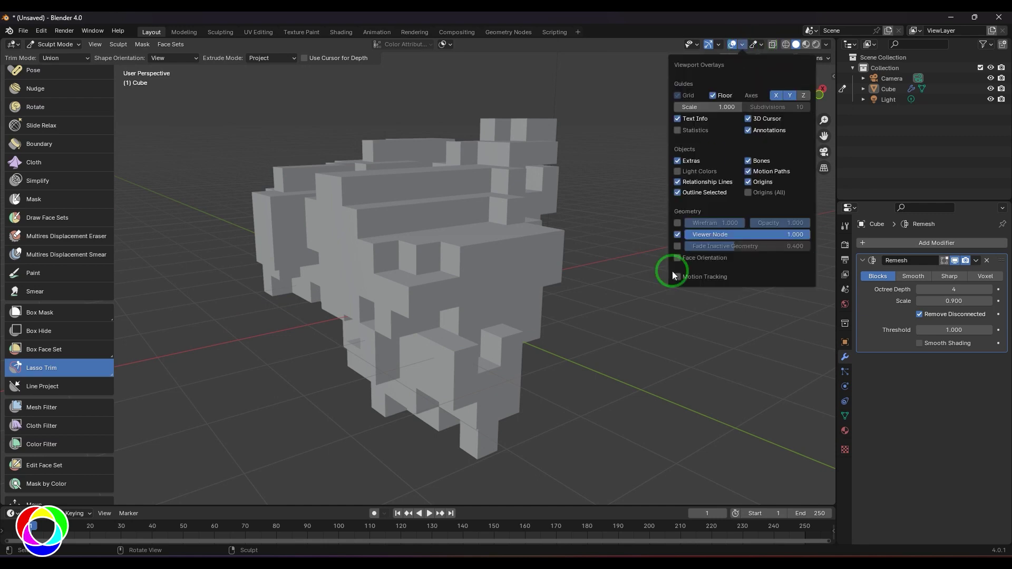
pyautogui.click(678, 224)
pyautogui.moveTo(596, 326); pyautogui.dragTo(502, 327, button='middle')
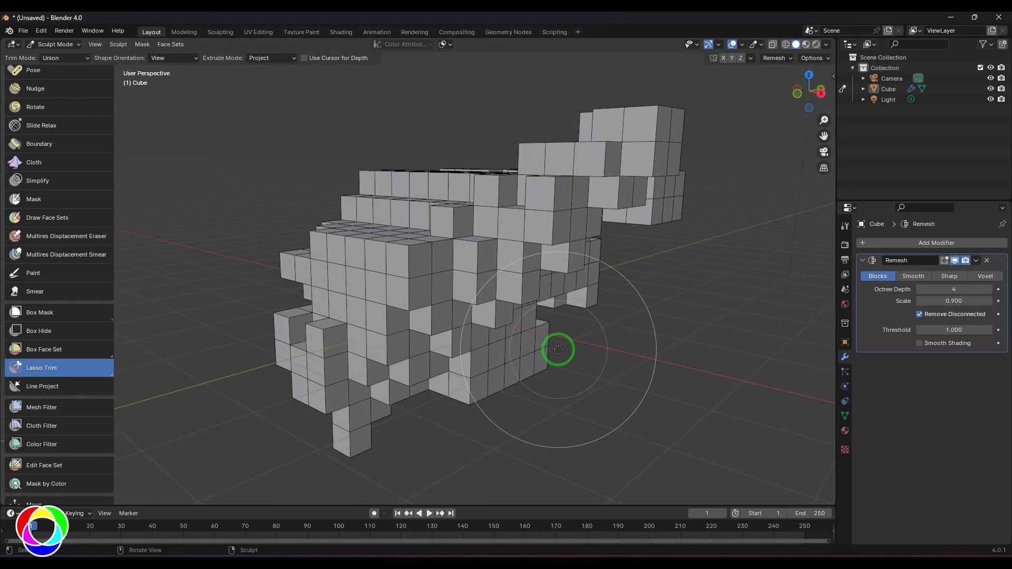
# Compare Smooth, Sharp, Voxel and Blocks remesh modes, settling on Sharp.
pyautogui.click(914, 277)
pyautogui.moveTo(696, 322); pyautogui.dragTo(740, 335, button='middle')
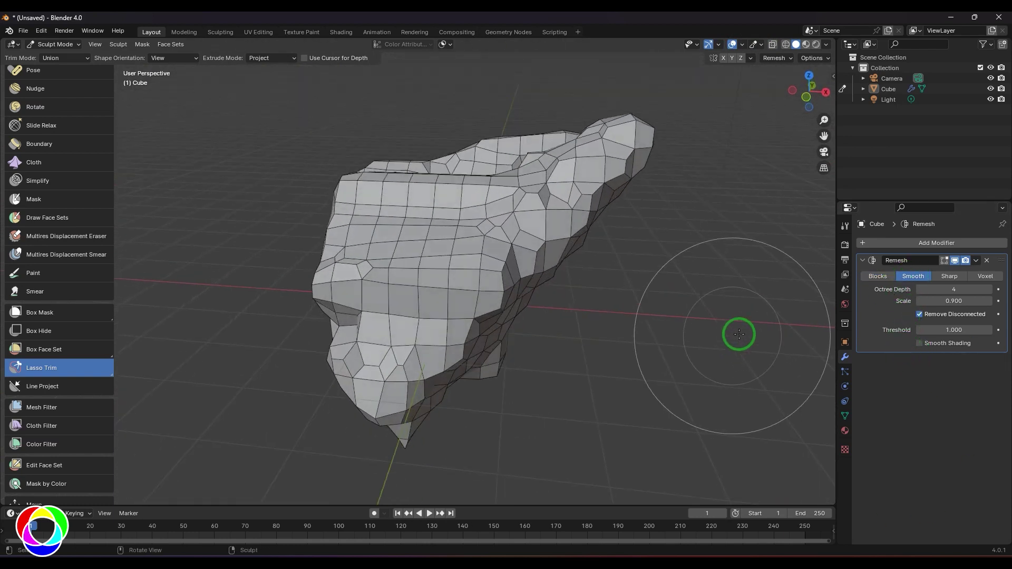
pyautogui.click(958, 277)
pyautogui.moveTo(701, 290); pyautogui.dragTo(724, 305, button='middle')
pyautogui.click(986, 276)
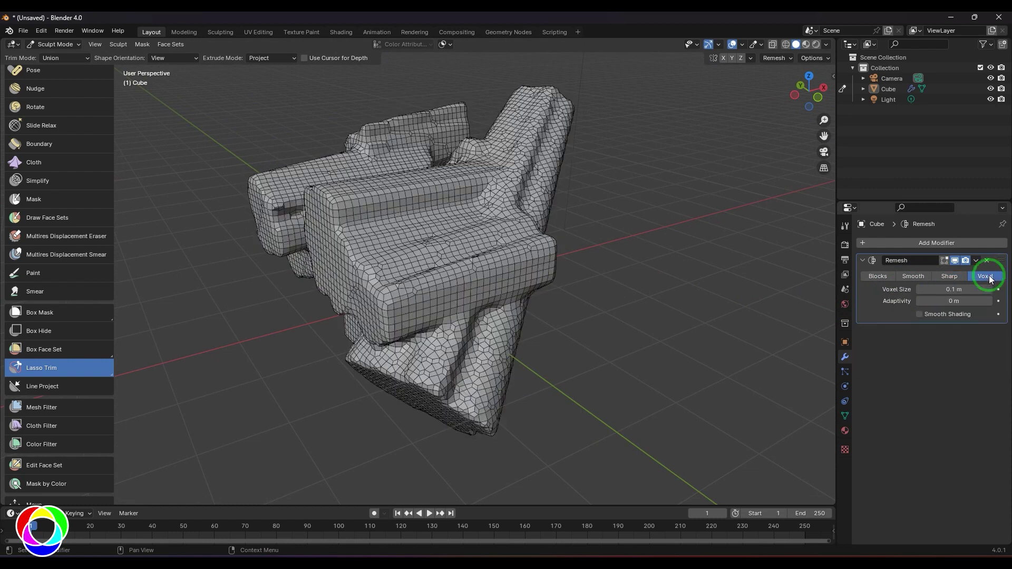
pyautogui.click(952, 277)
pyautogui.click(913, 276)
pyautogui.click(879, 277)
pyautogui.click(920, 276)
pyautogui.click(952, 277)
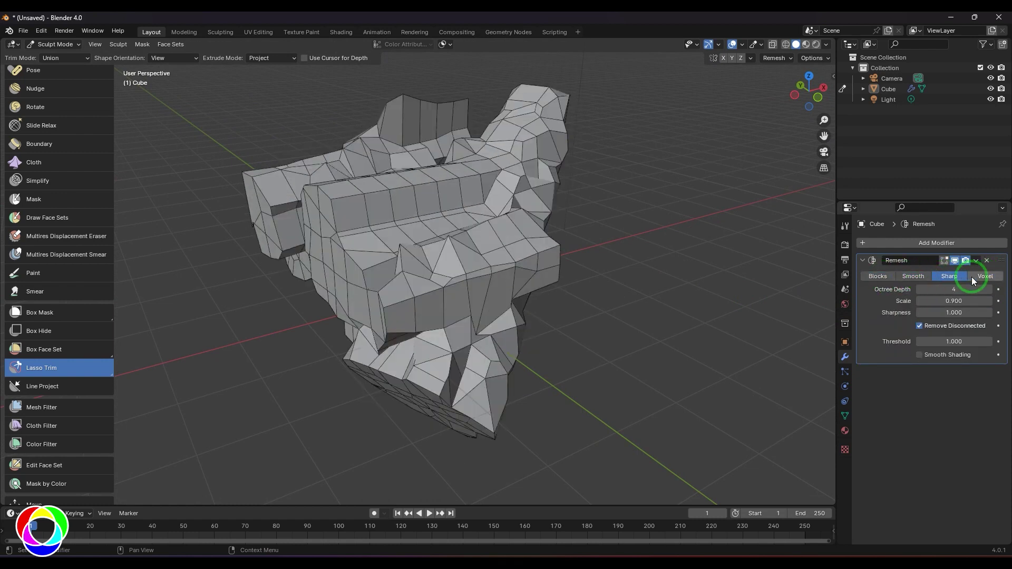
# Set the Remesh back to Voxel and switch to the front view.
pyautogui.click(973, 277)
pyautogui.moveTo(574, 339); pyautogui.dragTo(483, 302, button='middle')
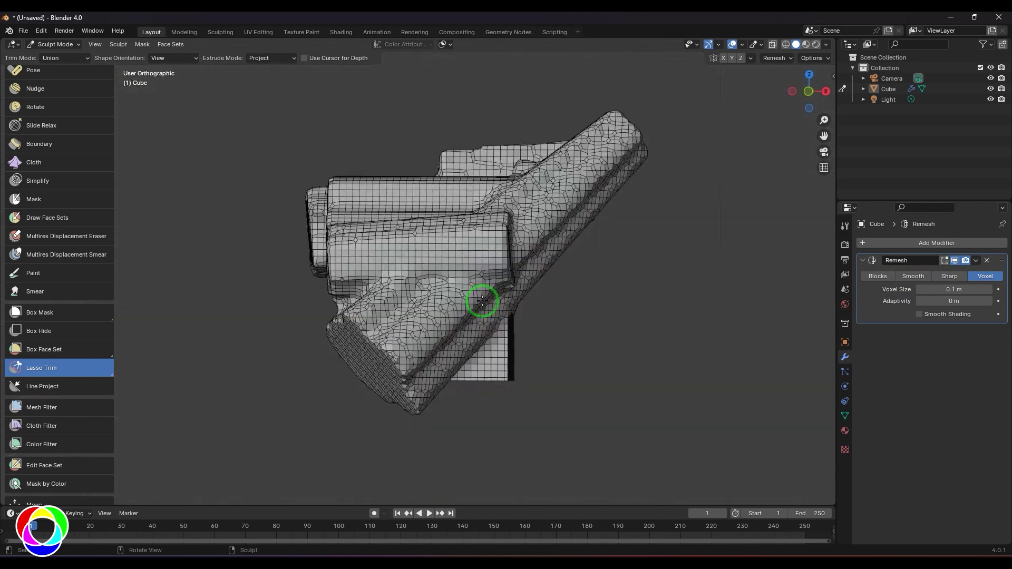
pyautogui.press('KP_1')
# Lasso-trim a rounded blob at the sculpt's upper left and orbit to inspect it.
pyautogui.moveTo(483, 301)
pyautogui.mouseDown()
pyautogui.moveTo(497, 294)
pyautogui.moveTo(395, 231)
pyautogui.moveTo(429, 226)
pyautogui.mouseUp()
pyautogui.moveTo(330, 178)
pyautogui.mouseDown()
pyautogui.moveTo(297, 289)
pyautogui.moveTo(341, 158)
pyautogui.moveTo(329, 185)
pyautogui.mouseUp()
pyautogui.moveTo(347, 248); pyautogui.dragTo(348, 247)
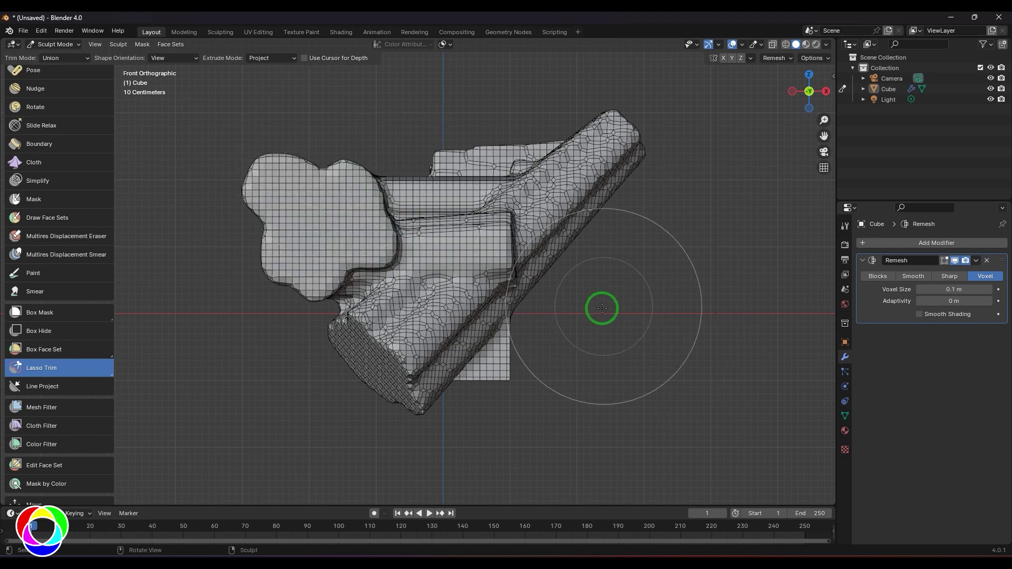
pyautogui.moveTo(601, 307)
pyautogui.mouseDown(button='middle')
pyautogui.moveTo(705, 325)
pyautogui.moveTo(638, 366)
pyautogui.moveTo(945, 343)
pyautogui.mouseUp(button='middle')
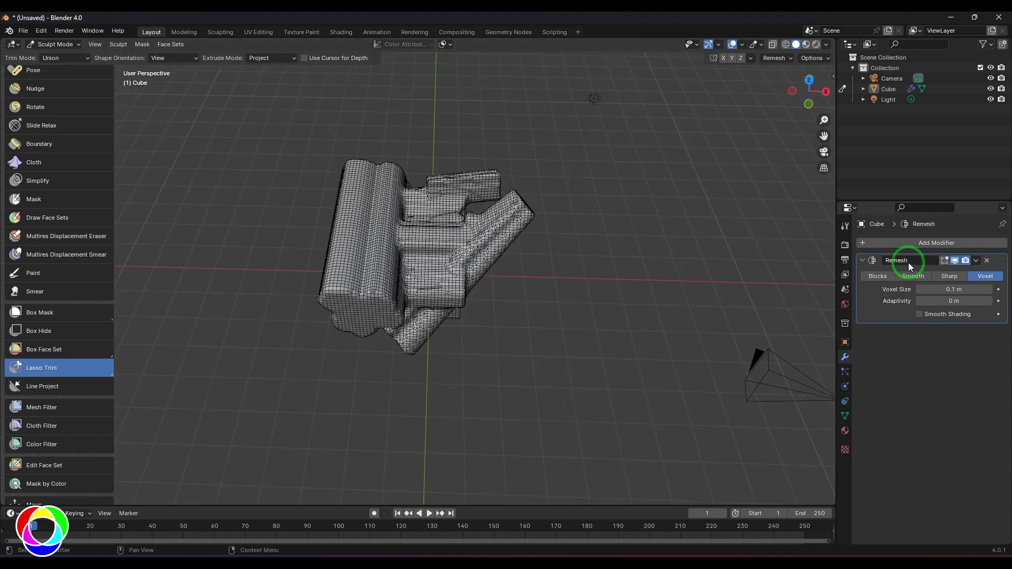
pyautogui.moveTo(707, 294); pyautogui.dragTo(616, 285, button='middle')
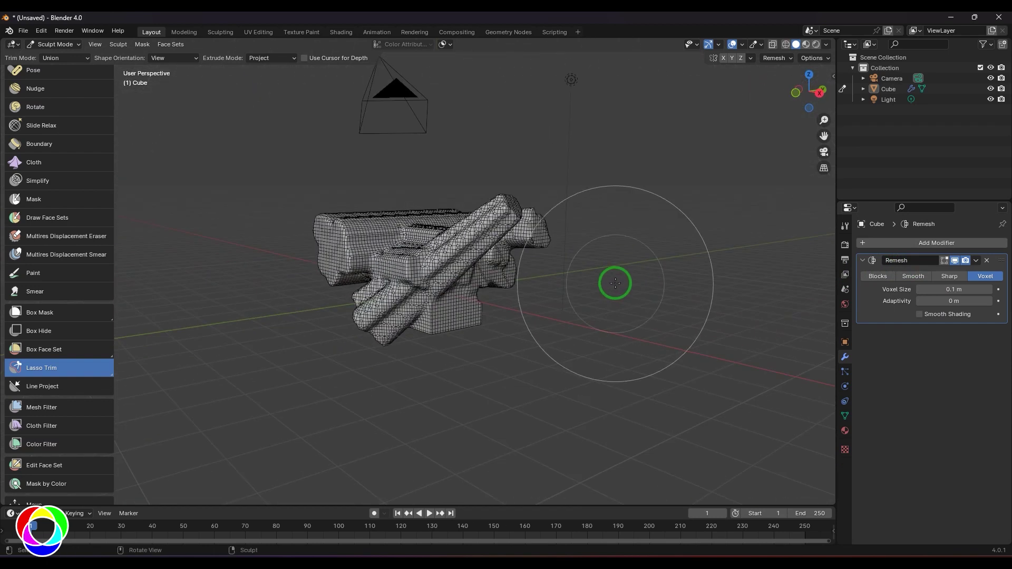
# Start a new General file, discarding the unsaved sculpt.
pyautogui.click(23, 30)
pyautogui.moveTo(37, 46)
pyautogui.click(199, 41)
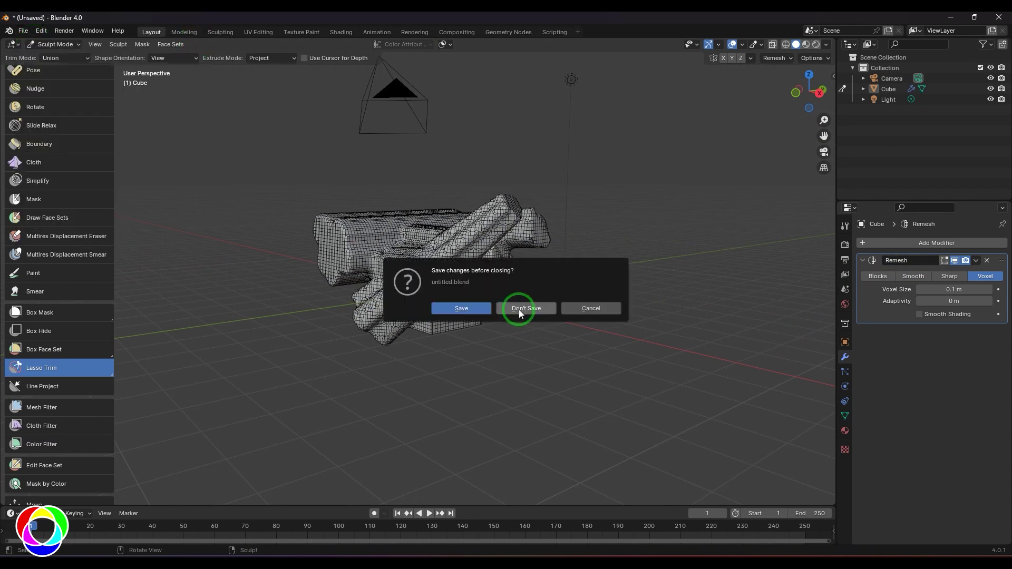
pyautogui.click(520, 309)
# Put the default cube into Sculpt Mode, view it from the front, and widen the toolbar.
pyautogui.click(76, 45)
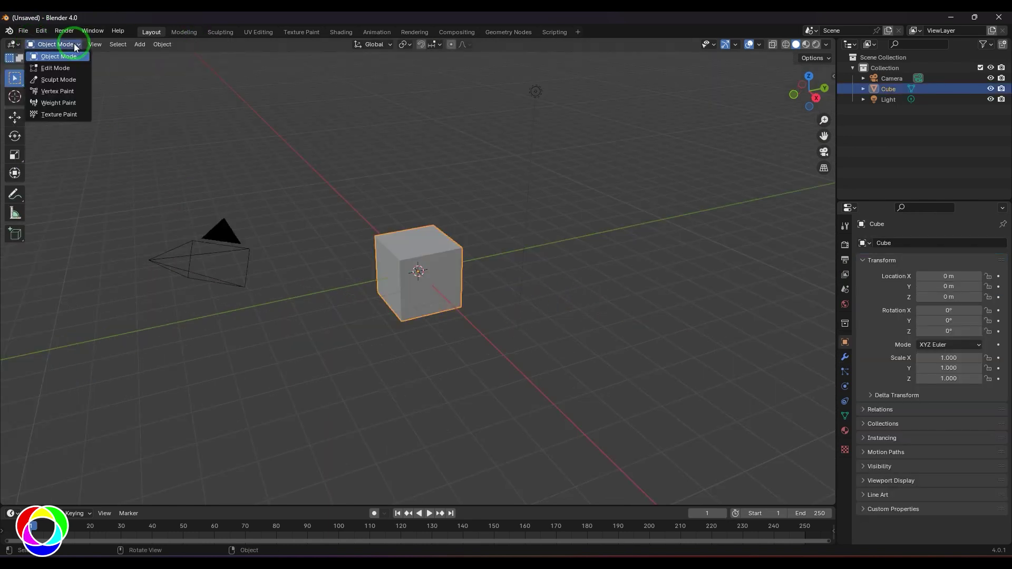
pyautogui.click(58, 80)
pyautogui.press('KP_1')
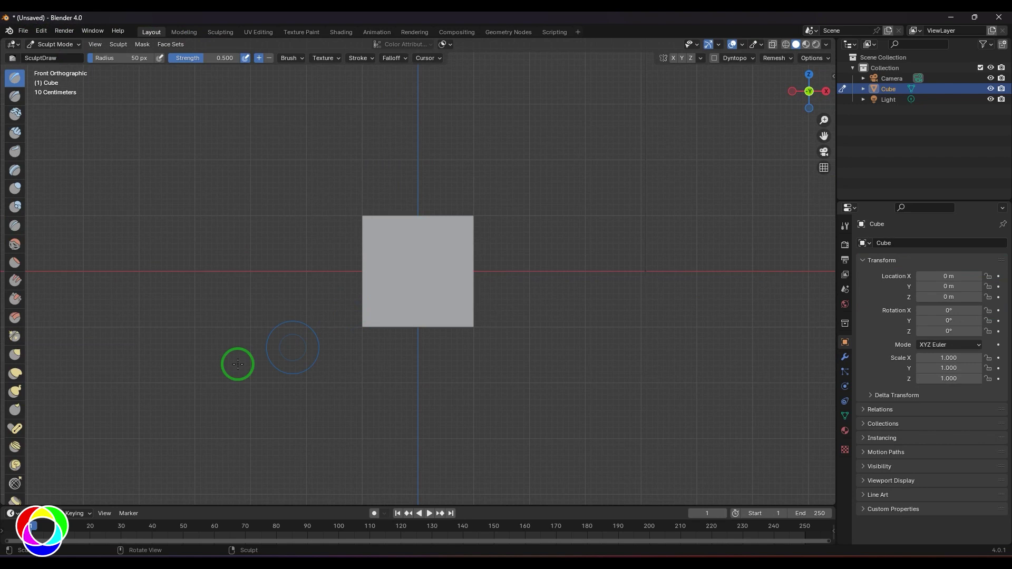
pyautogui.moveTo(29, 371); pyautogui.dragTo(73, 410)
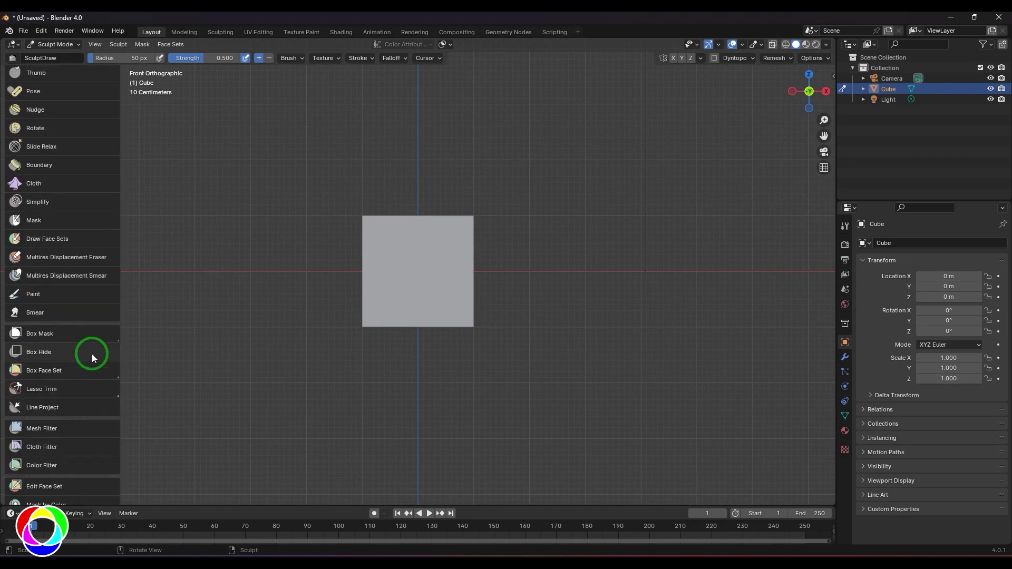
pyautogui.scroll(1, 421, 239)
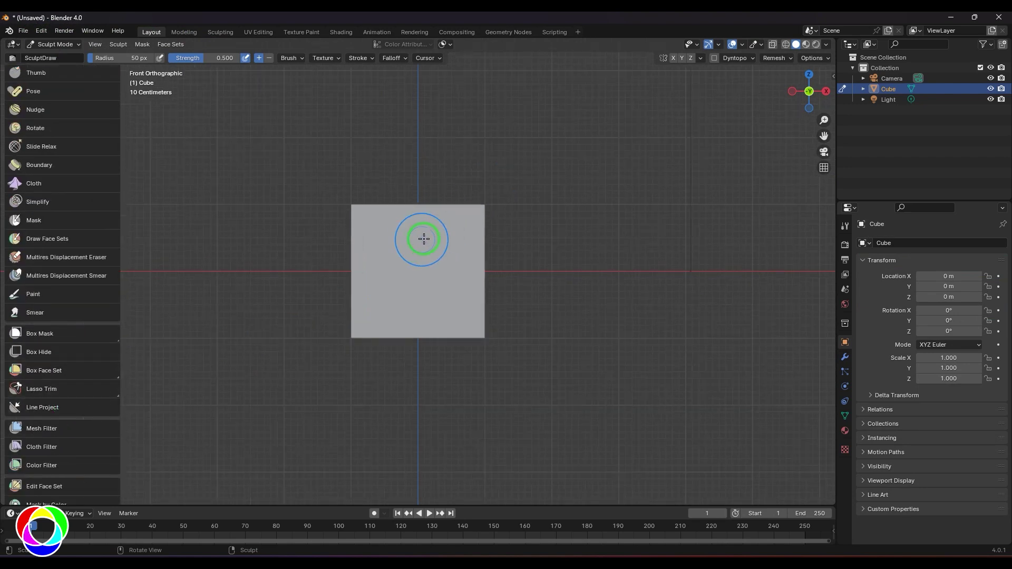